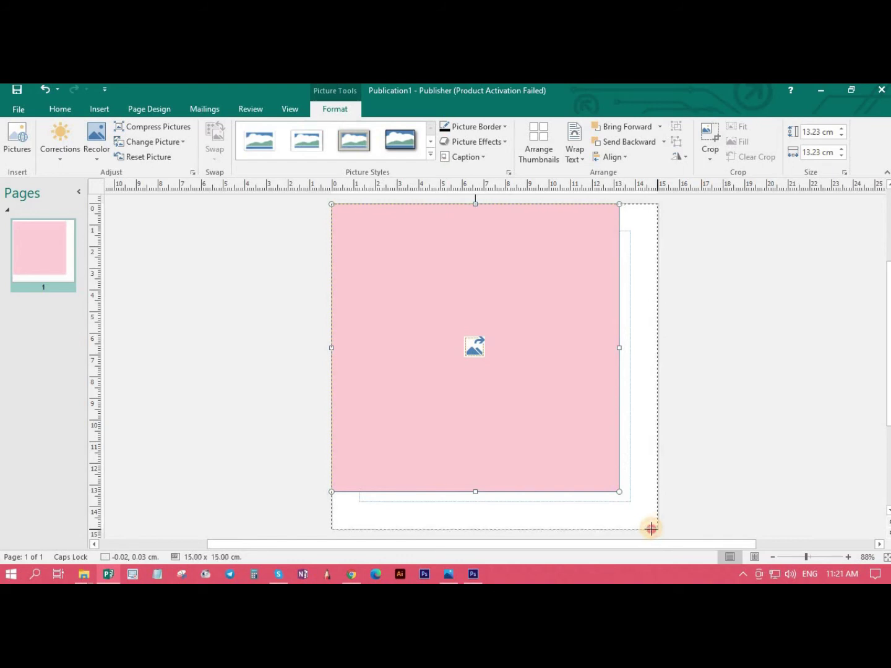
Nudge the pink background picture slightly rightward so it lines up with the page edges.
left_click(796, 347)
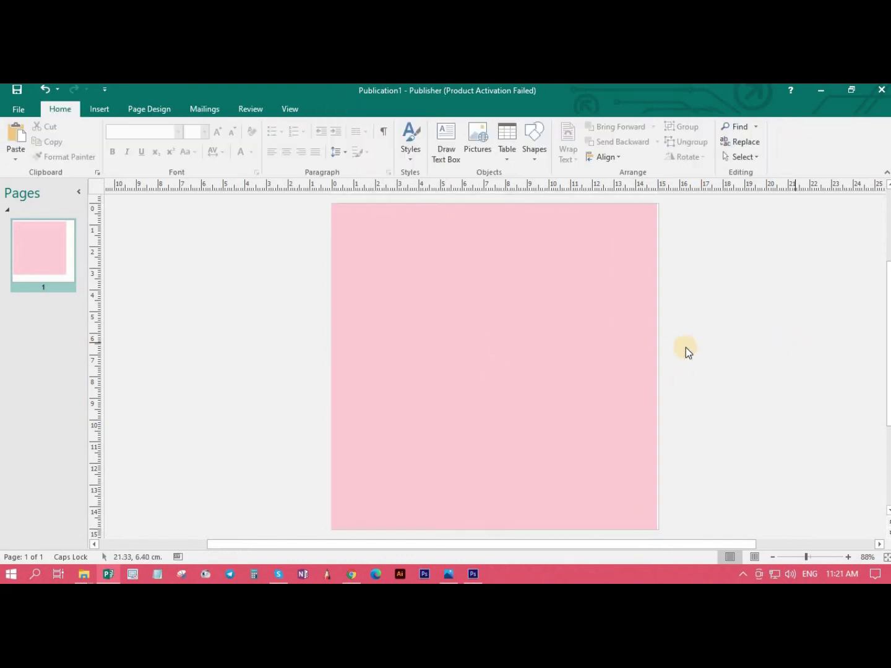
left_click(653, 367)
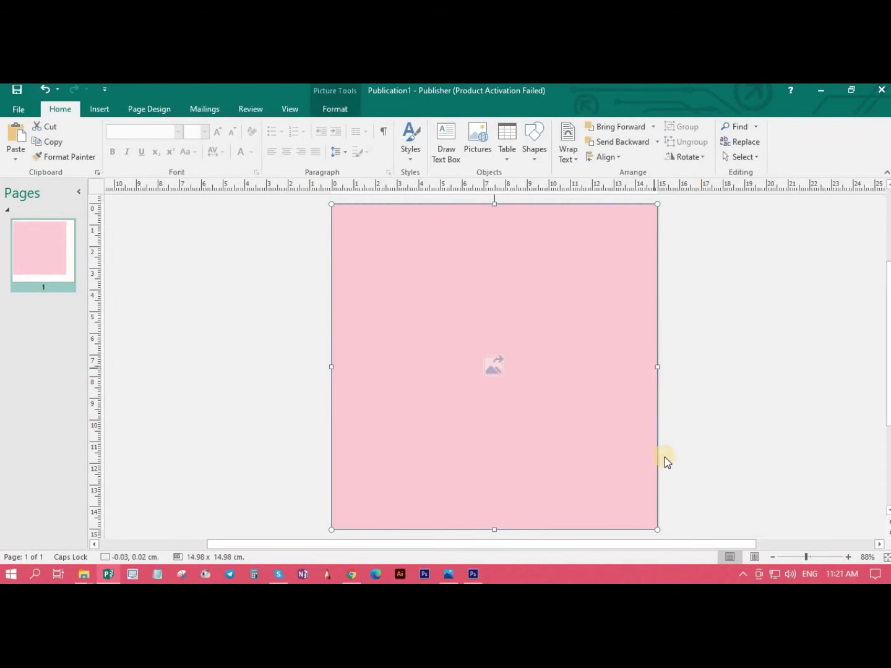
key("Right")
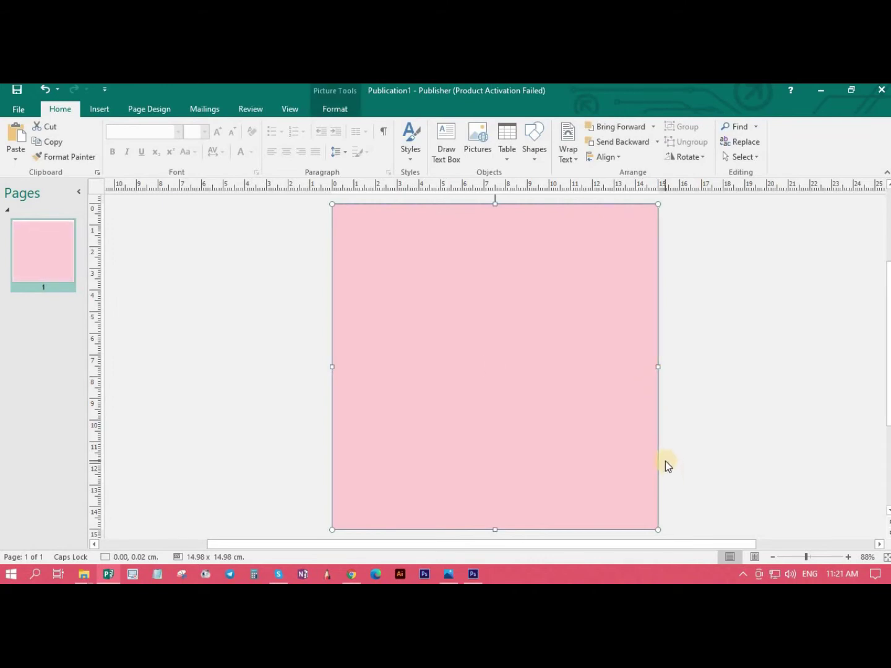
left_click(666, 460)
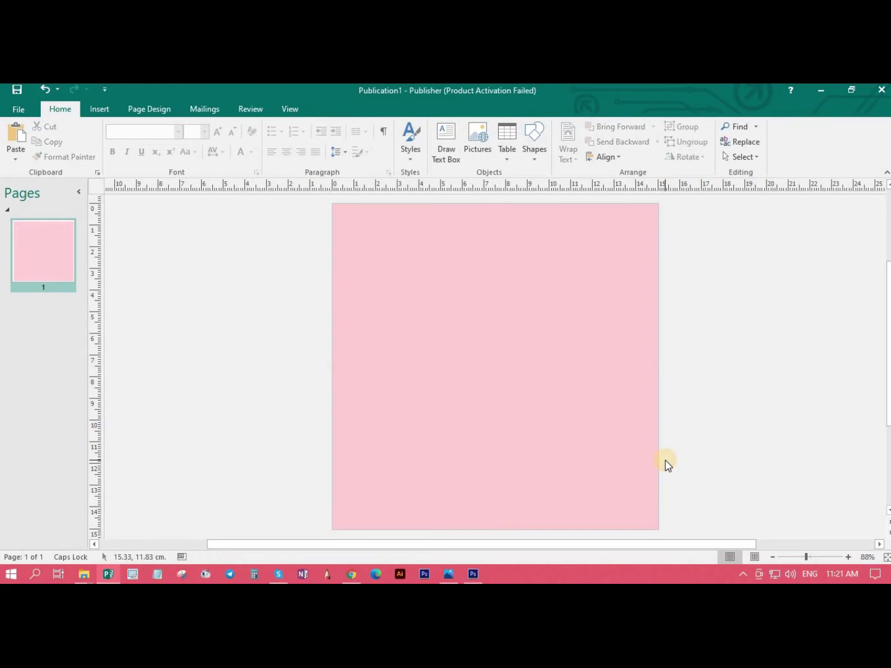
Draw a text box about 15.07 × 7.17 cm across the page's middle, centre its text both ways and enter "Mekai's".
left_click(99, 109)
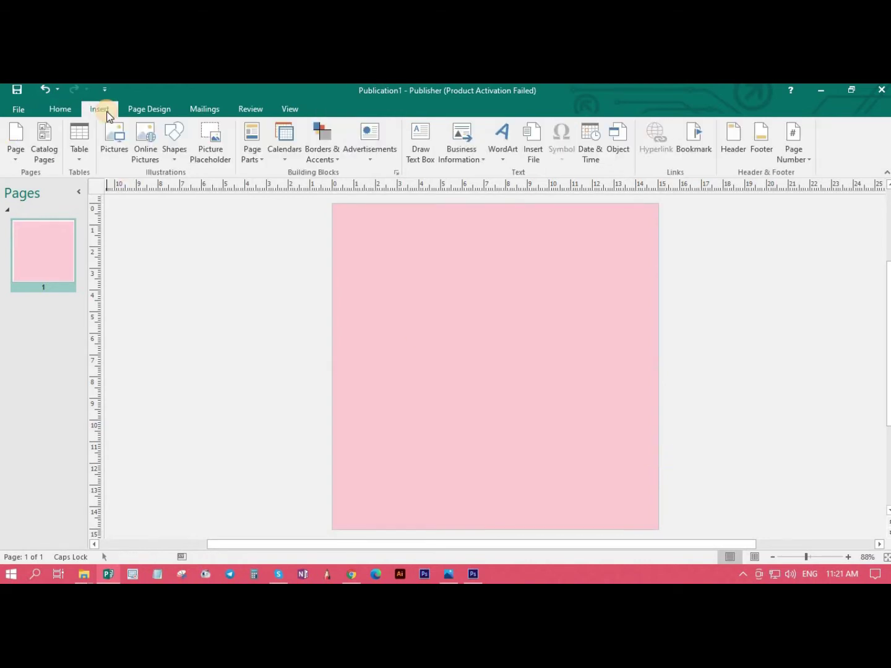
left_click(413, 147)
mouse_move(332, 274)
left_mouse_down()
mouse_move(634, 439)
mouse_move(655, 432)
left_mouse_up()
left_click(299, 126)
left_click(299, 141)
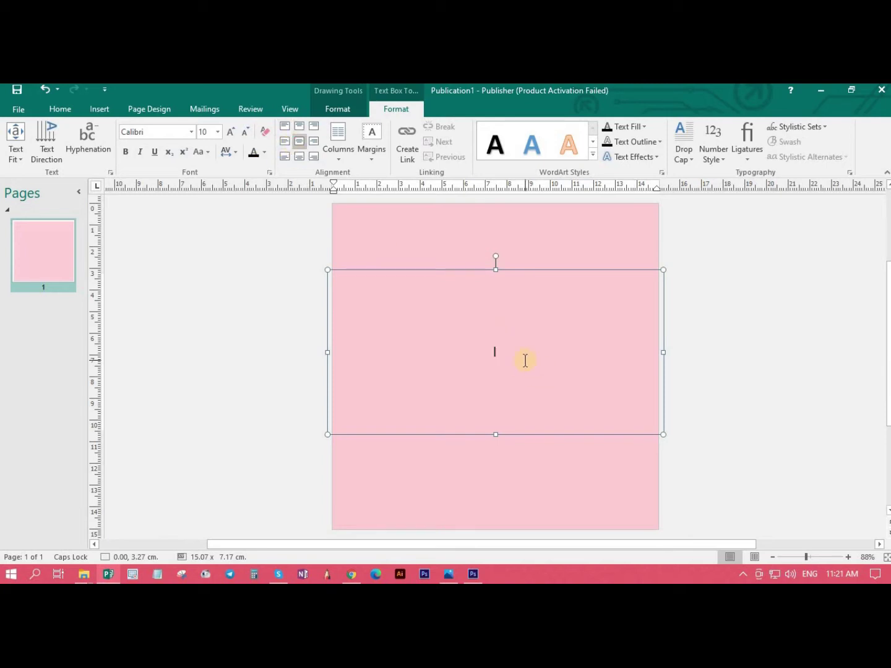
key("Caps_Lock")
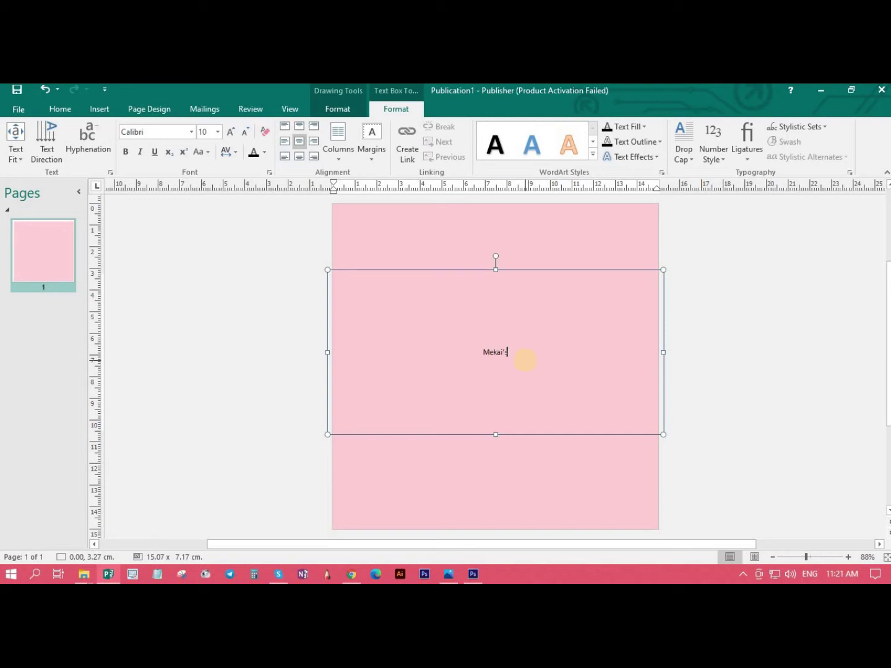
Enlarge the whole "Mekai's" text to 61 pt.
key("ctrl+a")
key("ctrl+shift+period")
key("ctrl+shift+period")
key("ctrl+shift+period")
key("ctrl+shift+period")
key("ctrl+shift+period")
key("ctrl+shift+period")
key("ctrl+shift+period")
key("ctrl+shift+period")
key("ctrl+shift+period")
key("ctrl+shift+period")
key("ctrl+shift+period")
key("ctrl+shift+period")
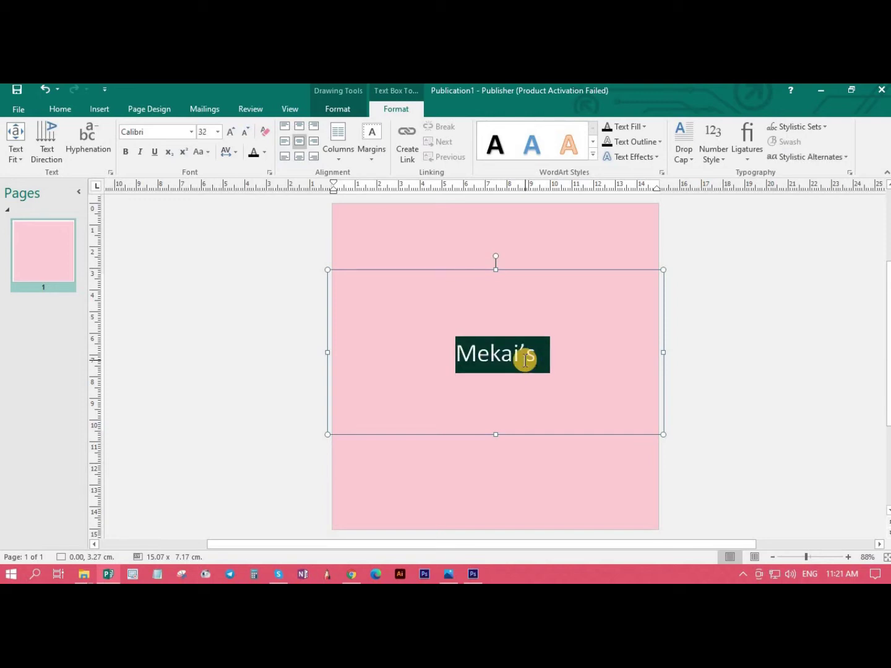
key("ctrl+bracketright")
key("ctrl+bracketright")
key("ctrl+bracketright")
key("ctrl+bracketright")
key("ctrl+bracketright")
key("ctrl+bracketright")
key("ctrl+bracketright")
key("ctrl+bracketright")
key("ctrl+bracketright")
key("ctrl+bracketright")
key("ctrl+bracketright")
key("ctrl+bracketright")
key("ctrl+bracketright")
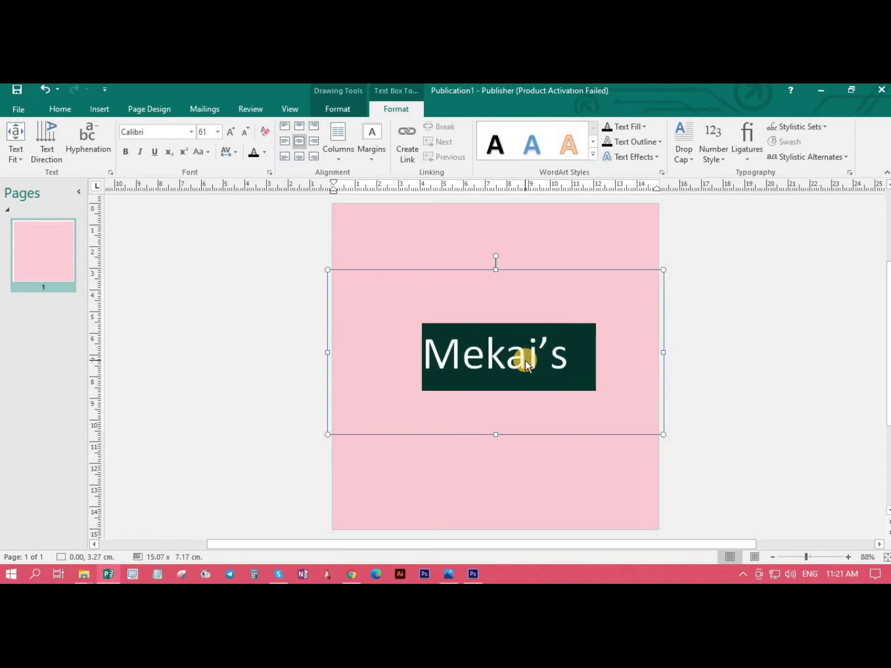
Change the "Mekai's" text to the Holliday font and enlarge it to 156 pt.
left_click(165, 132)
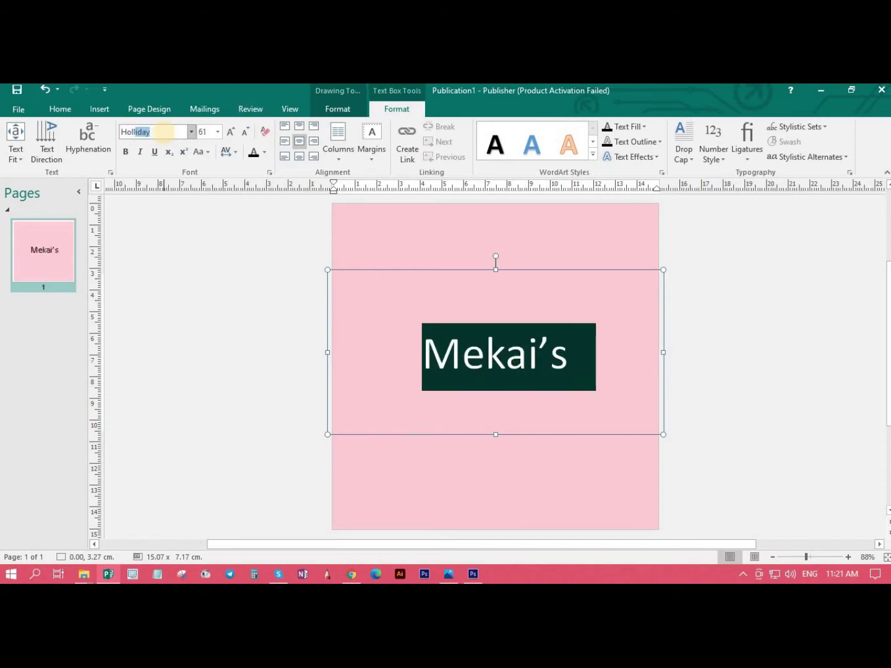
key("Return")
key("ctrl+bracketright")
key("ctrl+bracketright")
key("ctrl+bracketright")
key("ctrl+bracketright")
key("ctrl+bracketright")
key("ctrl+bracketright")
key("ctrl+bracketright")
key("ctrl+bracketright")
key("ctrl+bracketright")
key("ctrl+bracketright")
key("ctrl+bracketright")
key("ctrl+bracketright")
key("ctrl+bracketright")
key("ctrl+bracketright")
key("ctrl+bracketright")
key("ctrl+bracketright")
key("ctrl+bracketright")
key("ctrl+bracketright")
key("ctrl+bracketright")
key("ctrl+bracketright")
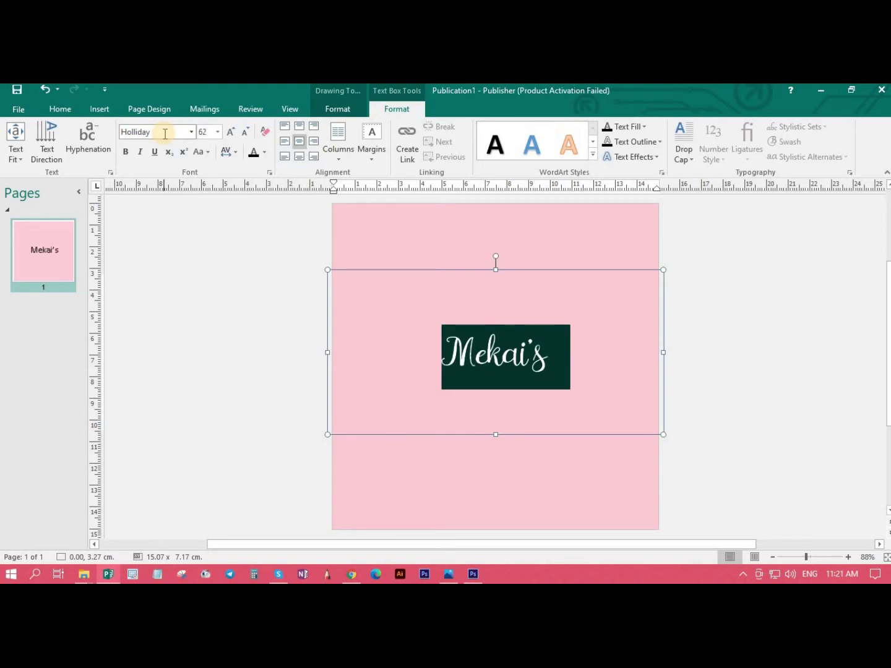
key("ctrl+bracketright")
key("ctrl+bracketright")
key("ctrl+bracketright")
key("ctrl+bracketright")
key("ctrl+bracketright")
key("ctrl+bracketright")
key("ctrl+bracketright")
key("ctrl+bracketright")
key("ctrl+bracketright")
key("ctrl+bracketright")
key("ctrl+bracketright")
key("ctrl+bracketright")
key("ctrl+bracketright")
key("ctrl+bracketright")
key("ctrl+bracketright")
key("ctrl+bracketright")
key("ctrl+bracketright")
key("ctrl+bracketright")
key("ctrl+bracketright")
key("ctrl+bracketright")
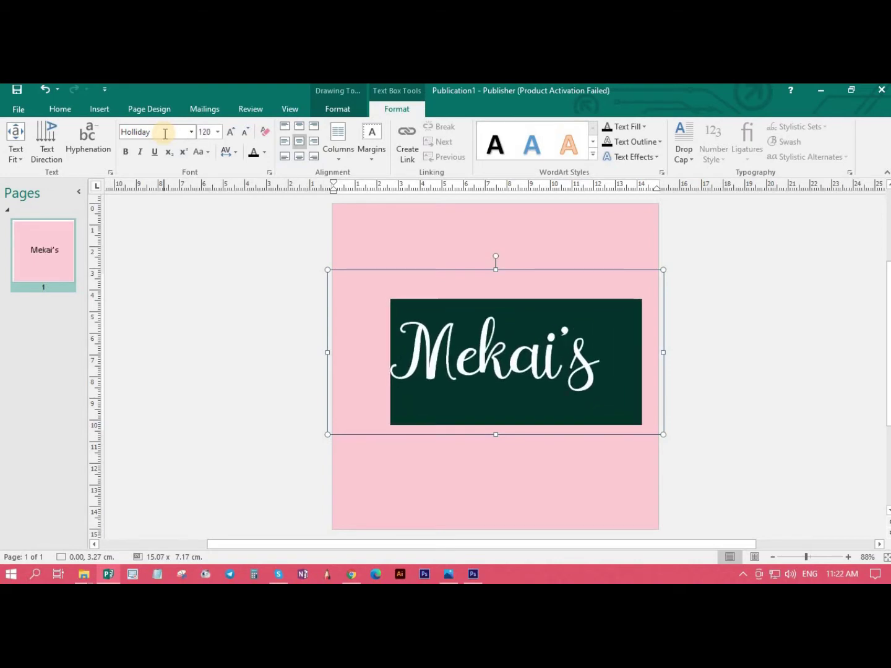
key("ctrl+bracketright")
key("ctrl+bracketright")
key("ctrl+bracketright")
key("ctrl+bracketright")
key("ctrl+bracketright")
key("ctrl+bracketright")
key("ctrl+bracketright")
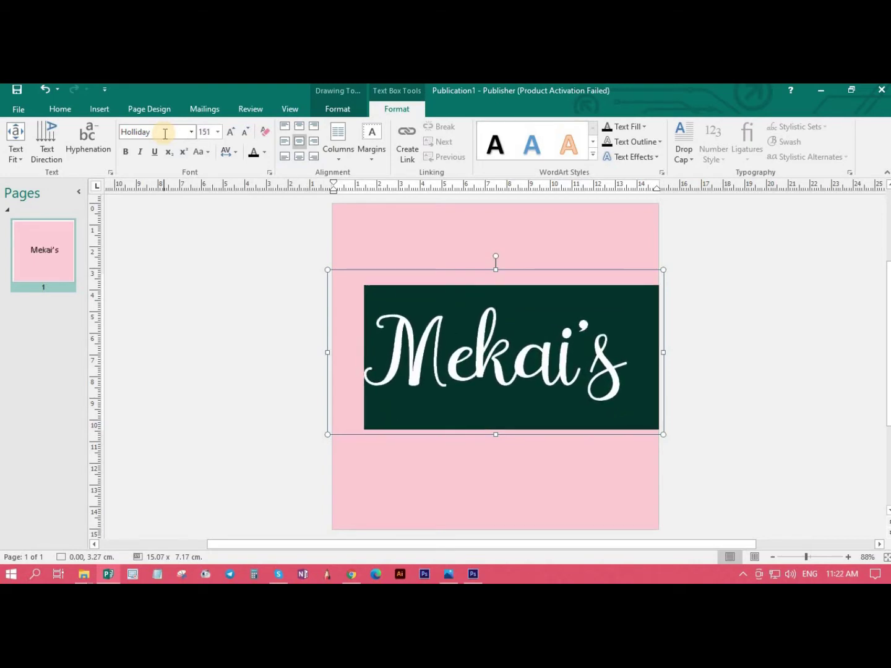
left_click(829, 388)
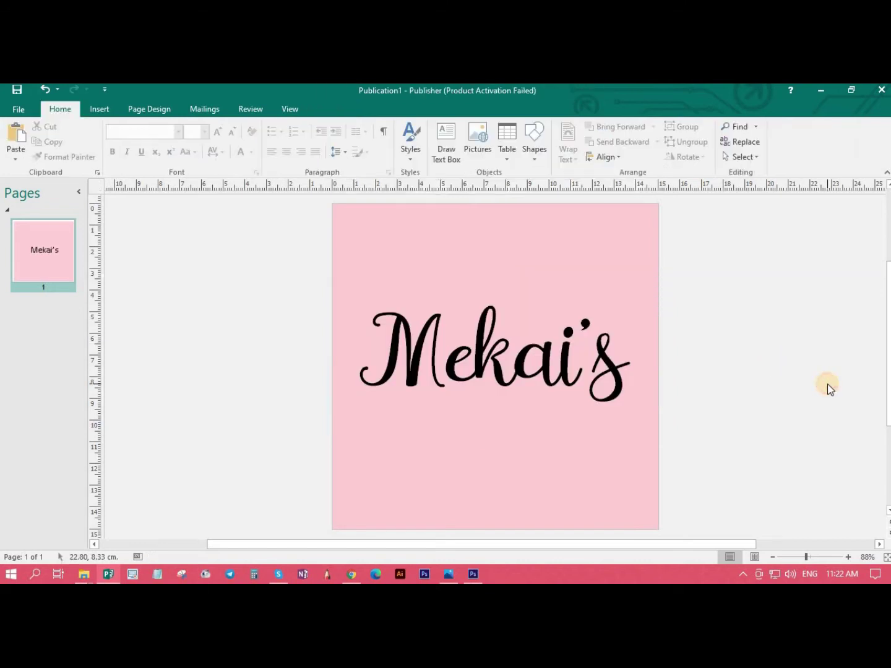
Apply the first bevel preset as a text effect to the "Mekai's" lettering.
triple_click(580, 364)
left_click(398, 109)
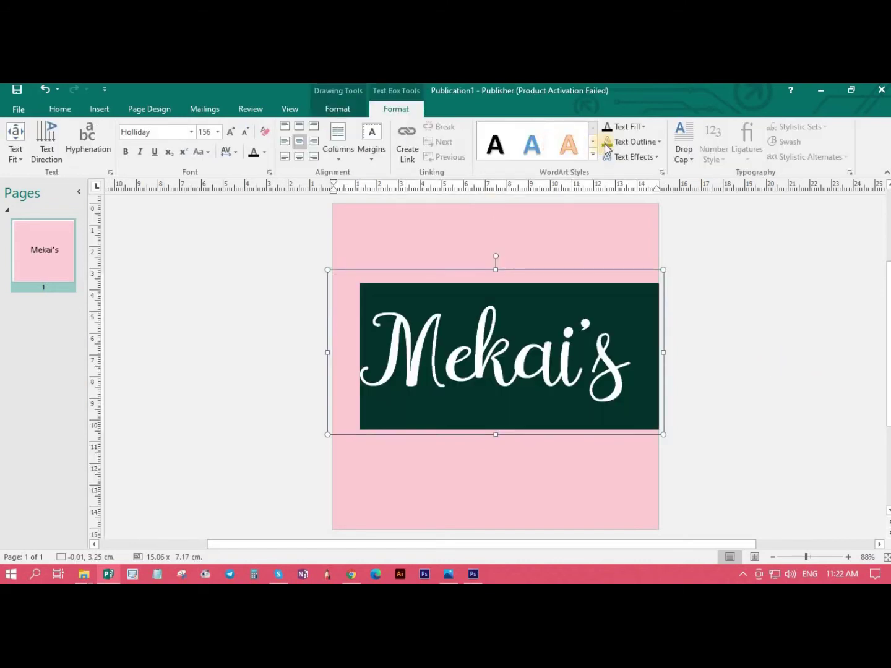
left_click(632, 159)
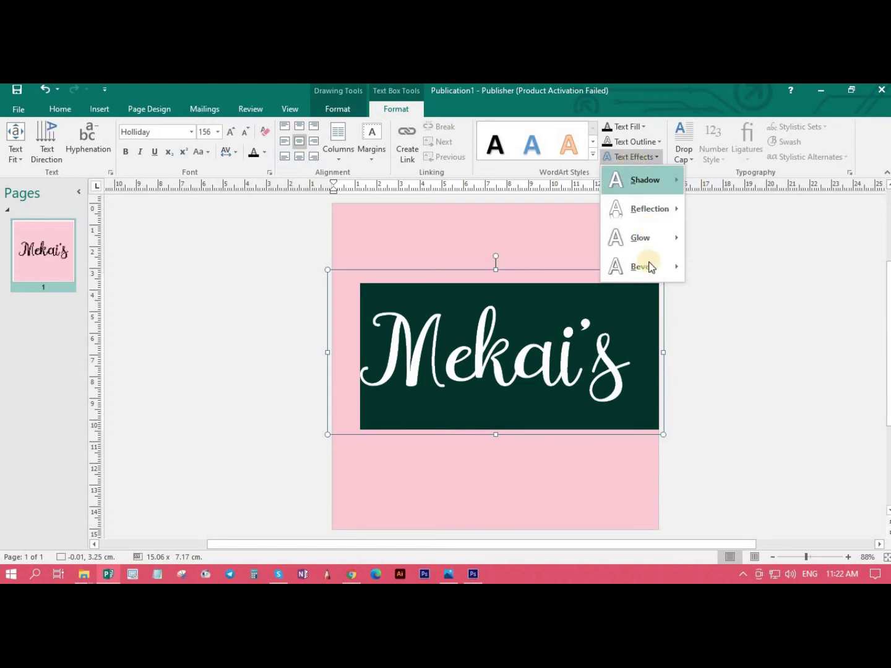
mouse_move(649, 268)
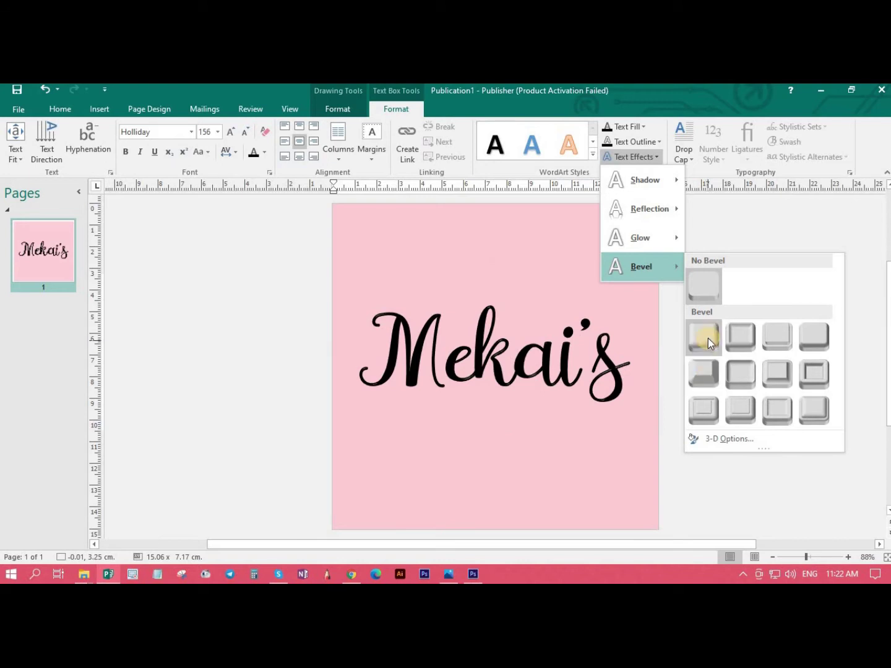
left_click(707, 339)
Fill the "Mekai's" lettering with a coral red from the standard colour palette.
left_click(631, 126)
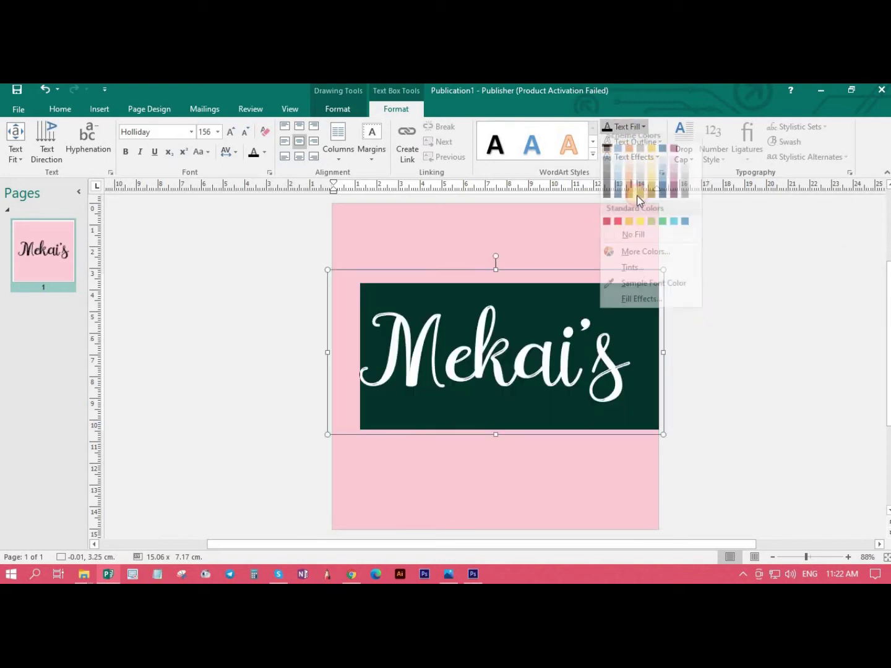
left_click(629, 258)
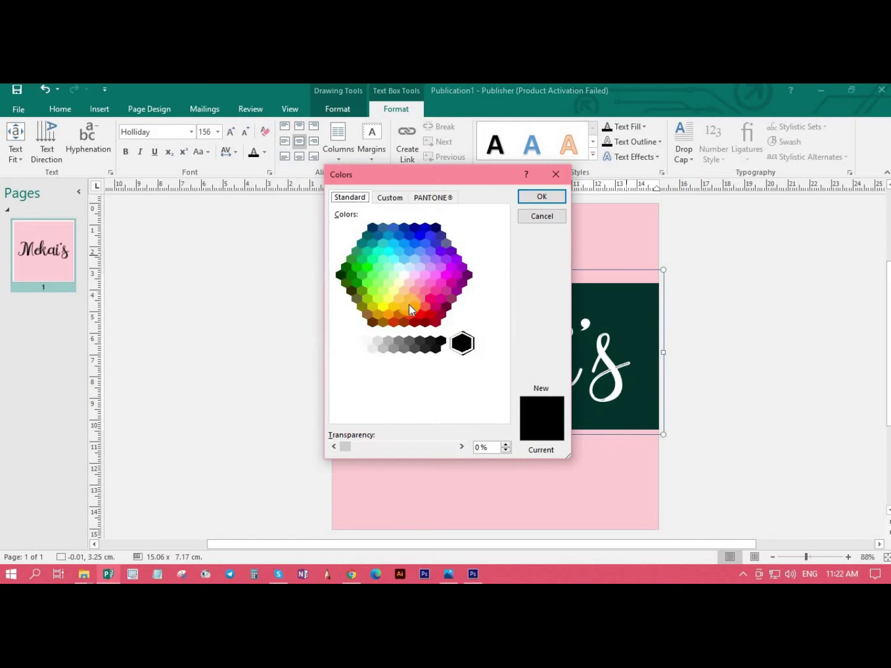
double_click(424, 302)
left_click(627, 371)
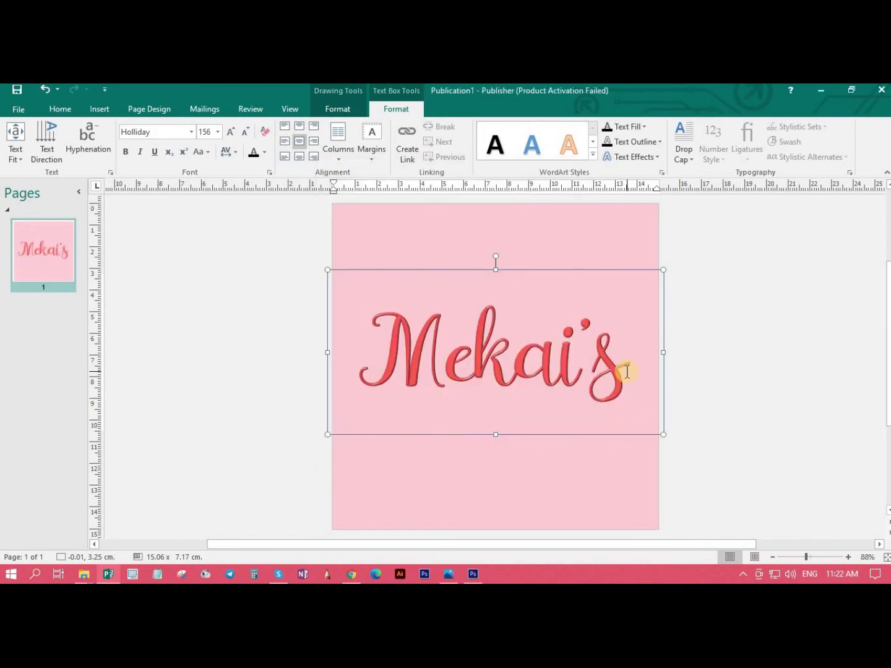
left_click(730, 350)
Insert the striped picture R-32 from the MEKAI folder.
left_click(101, 110)
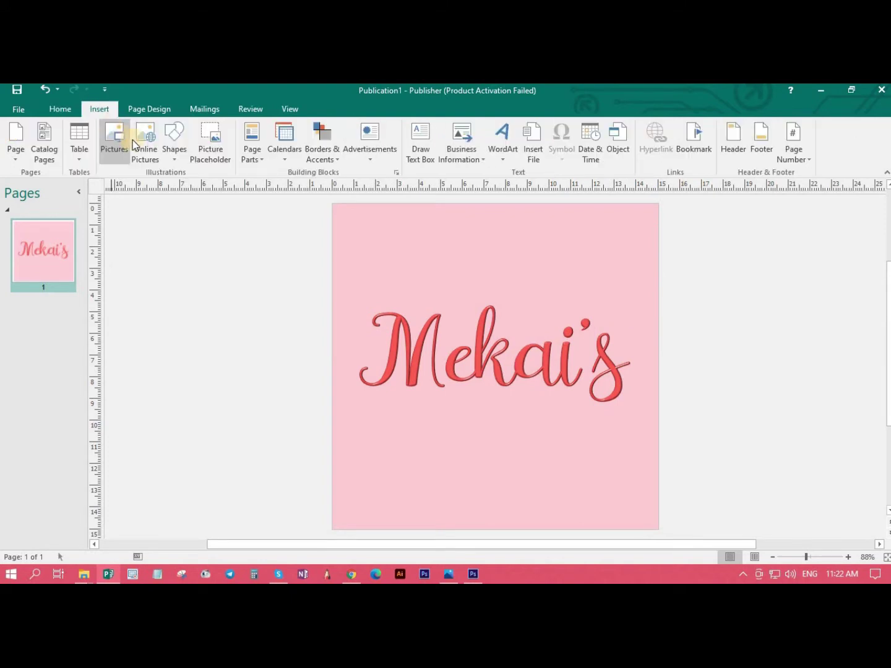
left_click(114, 140)
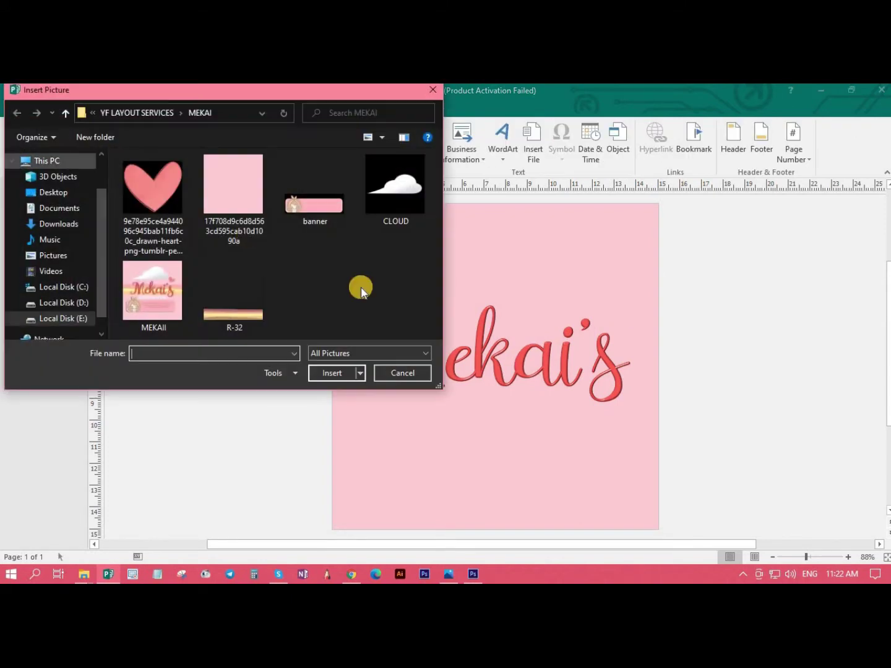
left_click(237, 317)
left_click(332, 372)
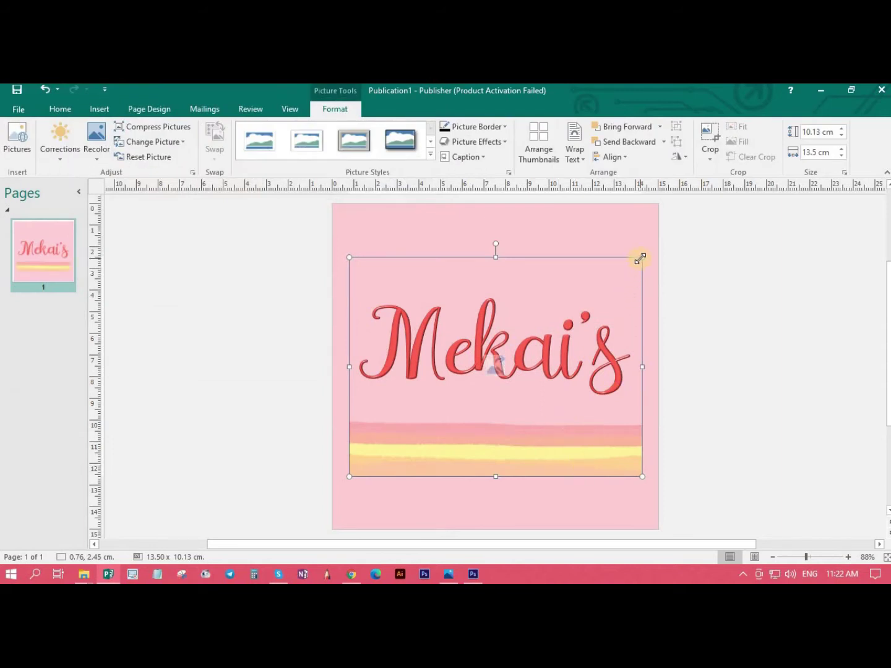
Crop away the striped picture's empty upper part and fit it across the page over the lettering at about 14.98 × 3.59 cm.
left_click(709, 139)
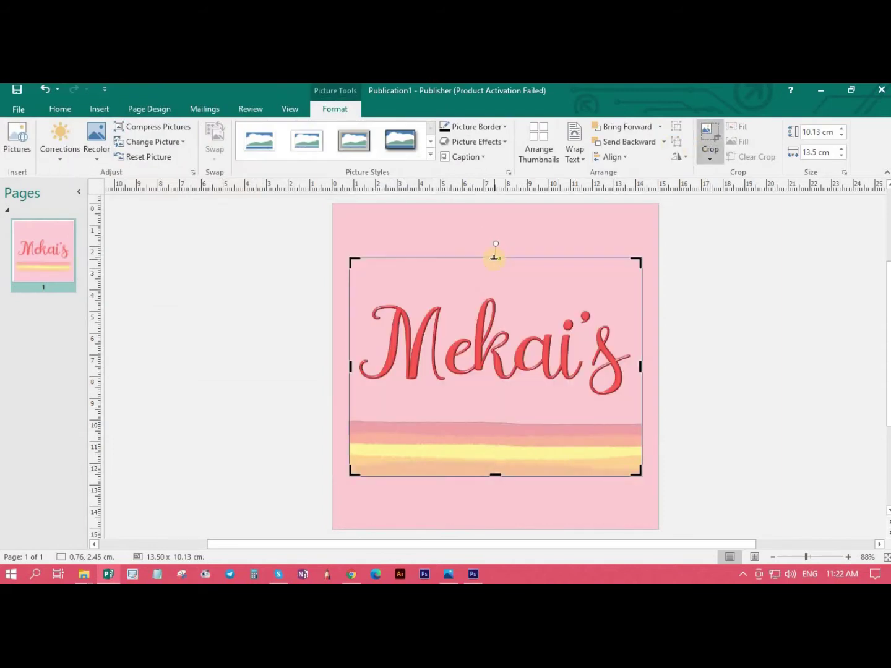
left_click_drag(495, 283, 485, 406)
left_click(705, 139)
left_click_drag(594, 451, 577, 344)
mouse_move(628, 368)
left_mouse_down()
mouse_move(640, 395)
mouse_move(637, 370)
left_mouse_up()
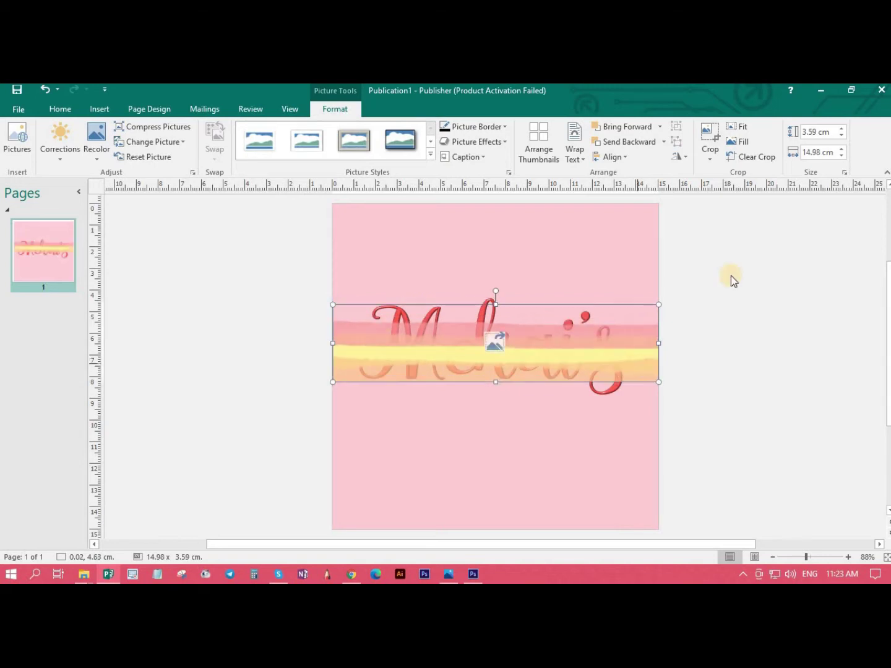
Send the striped picture behind the lettering and nudge it slightly downward.
left_click(647, 137)
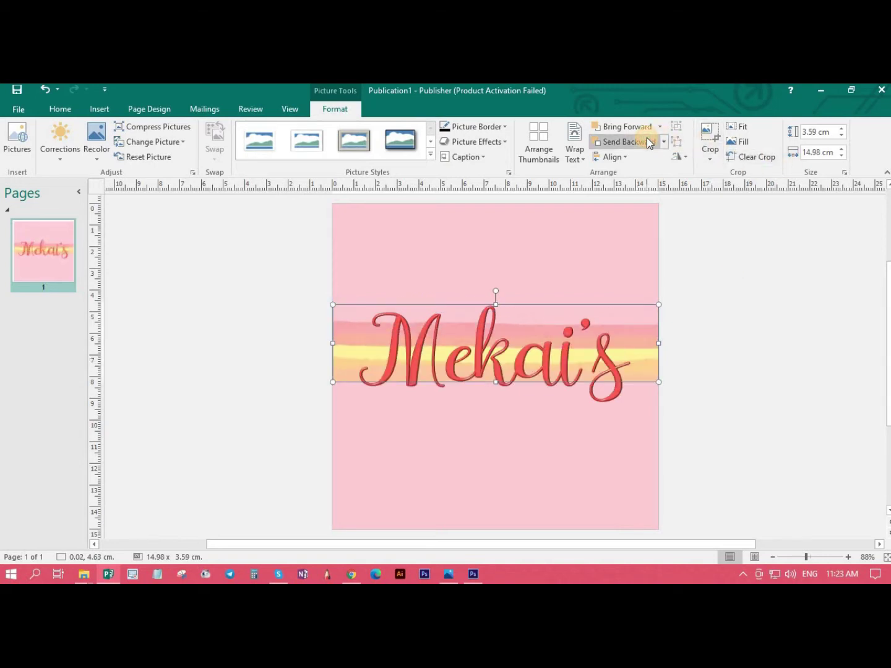
key("alt+Down")
key("alt+Down")
key("alt+Down")
key("alt+Down")
key("alt+Down")
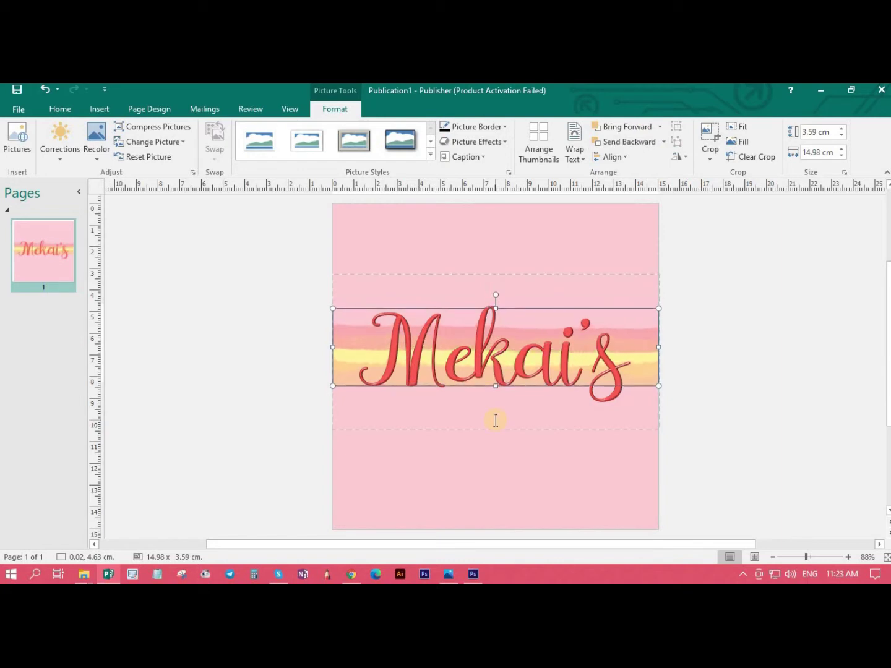
left_click(740, 411)
Insert the CLOUD picture from the MEKAI folder.
left_click(99, 109)
left_click(125, 147)
left_click(387, 212)
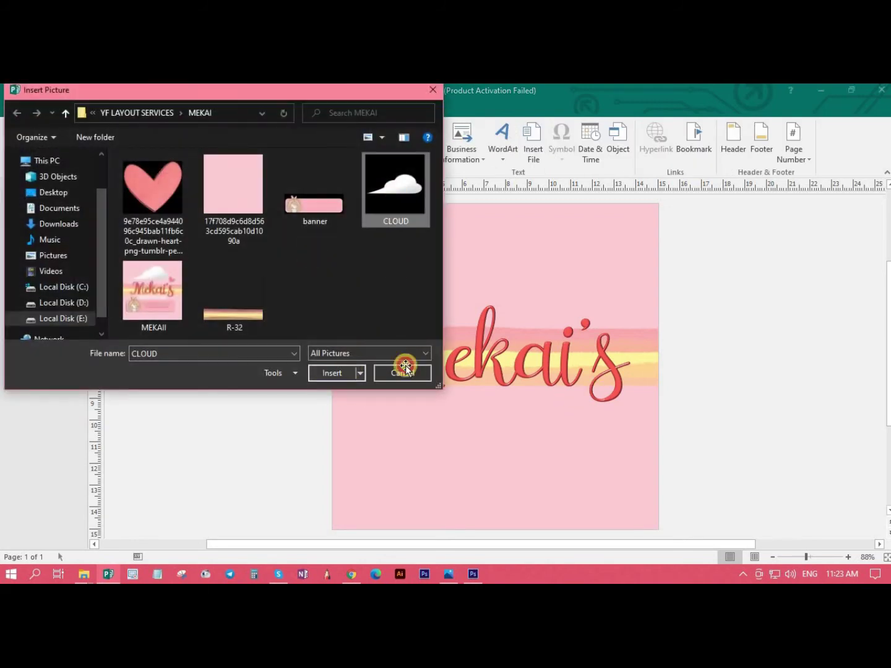
key("Return")
Shrink the cloud picture to about 11.29 × 11.29 cm and position the cloud just above the lettering.
left_click_drag(525, 337, 538, 272)
left_click_drag(642, 391, 596, 348)
left_click_drag(569, 257, 586, 280)
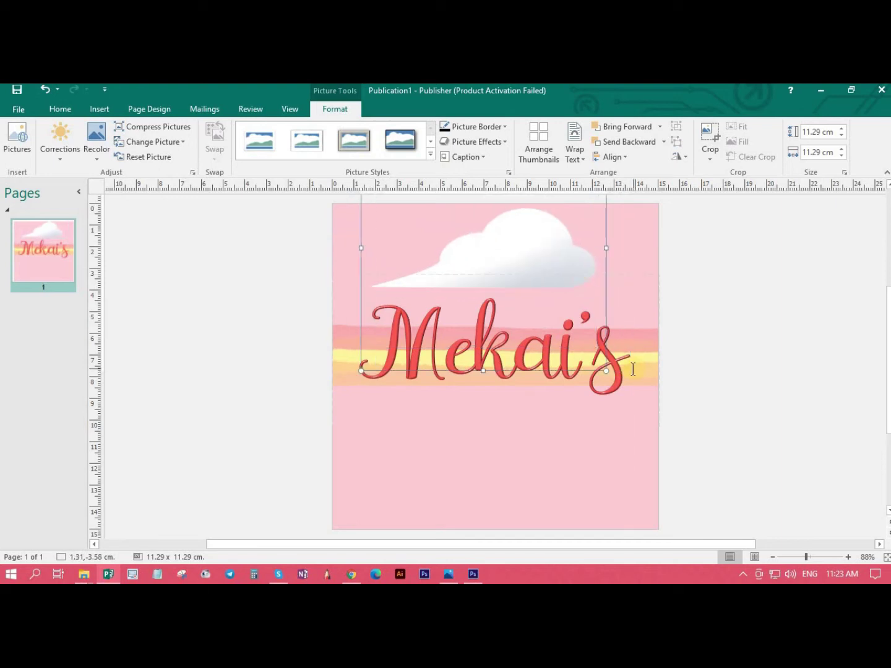
left_click(787, 345)
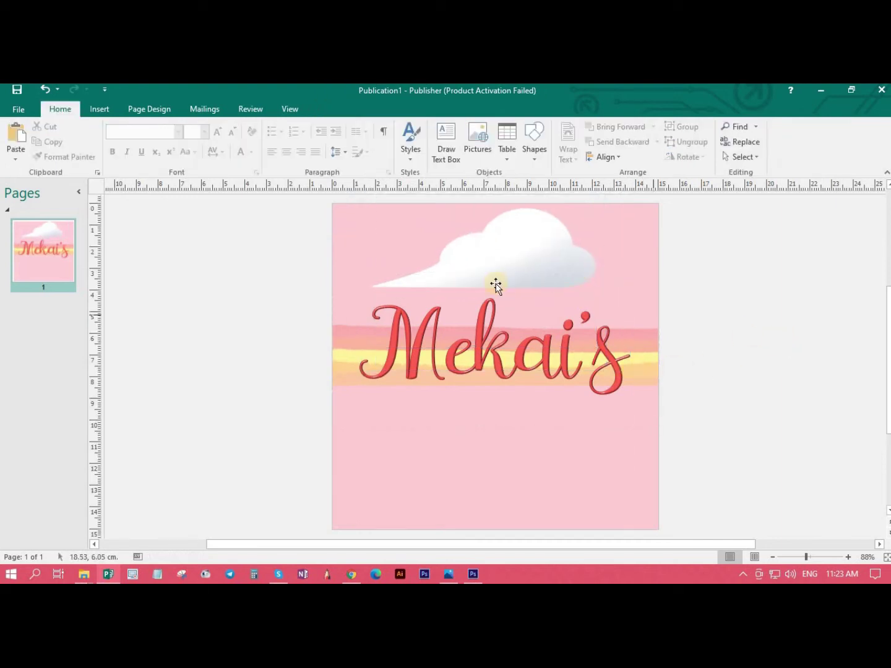
Insert the drawn-heart picture from the MEKAI folder.
left_click(97, 109)
left_click(114, 137)
left_click(155, 185)
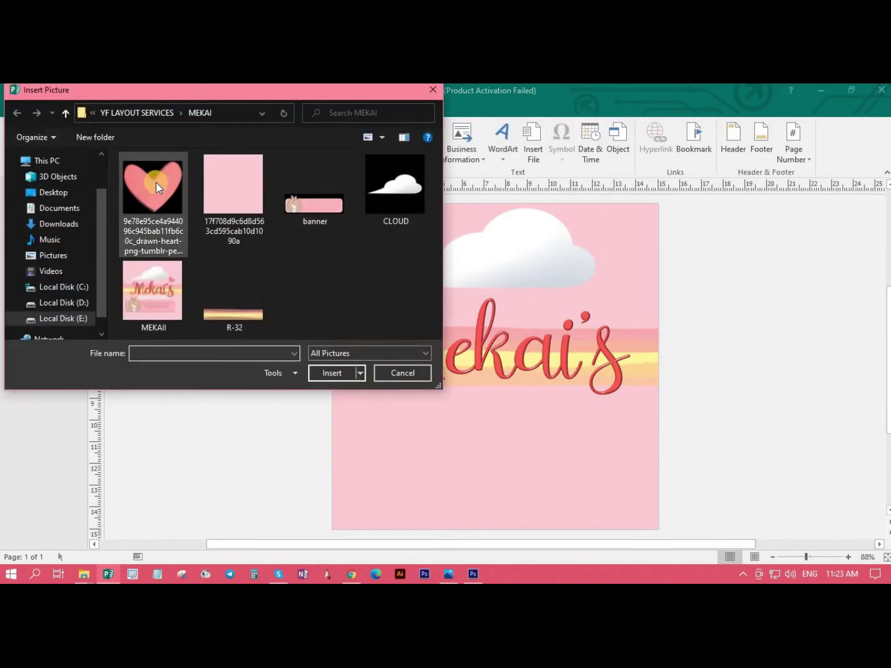
left_click(330, 371)
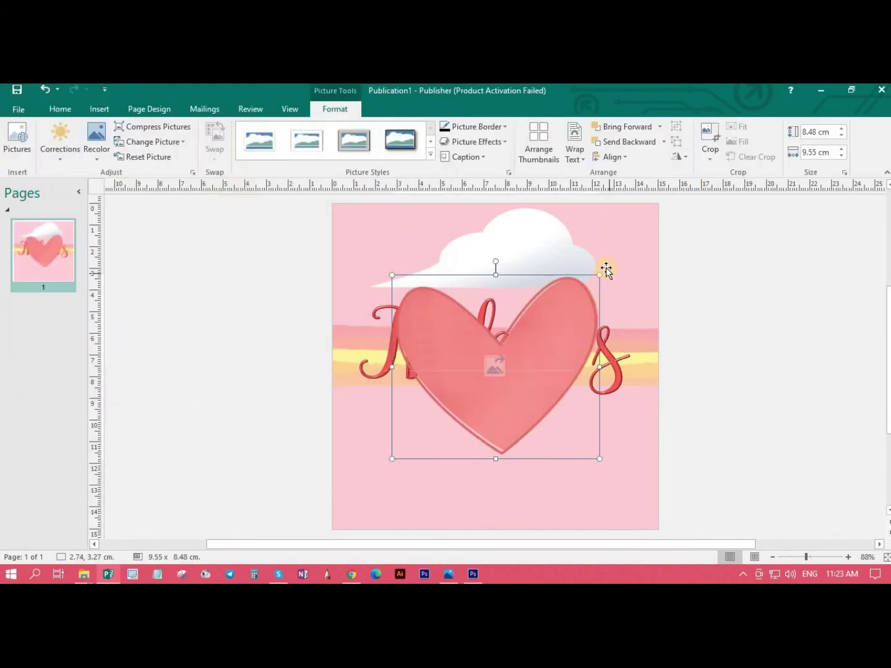
Tilt the heart clockwise, shrink it to about 1.62 × 1.44 cm and place it above the final "s".
left_click_drag(606, 264, 612, 259)
left_click_drag(496, 261, 555, 281)
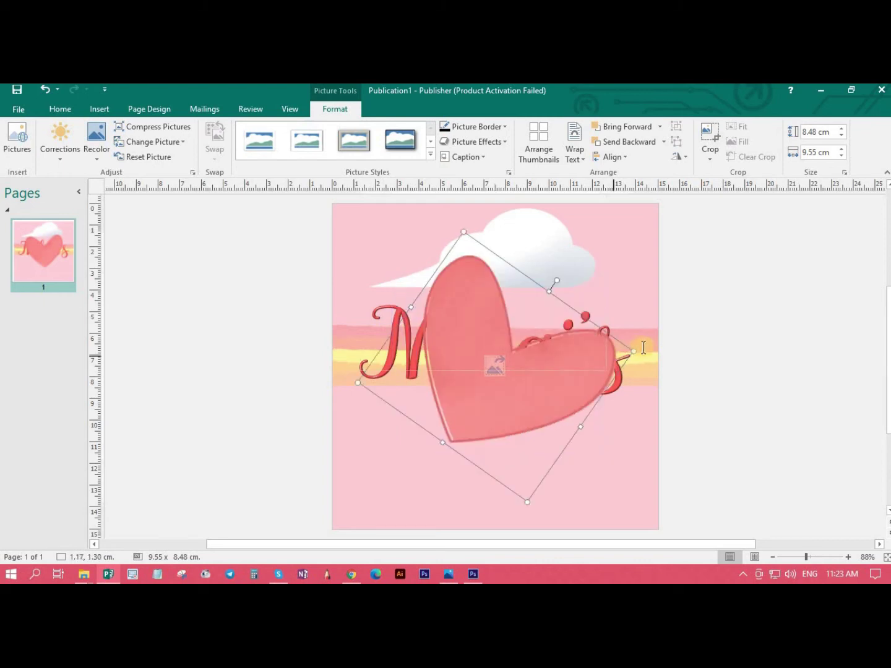
left_click_drag(634, 352, 606, 306)
left_click_drag(667, 281, 616, 309)
left_click(674, 318)
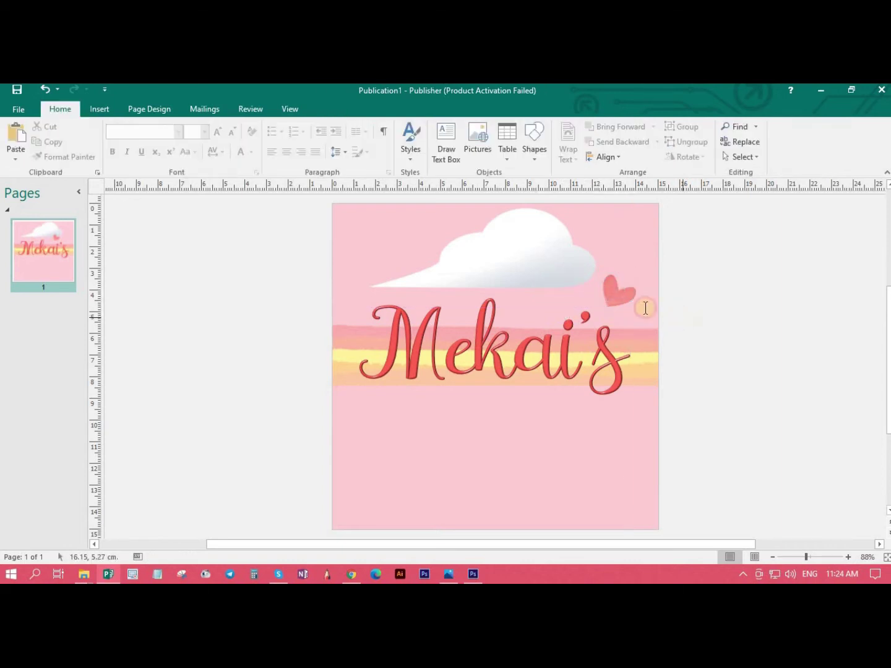
Apply the first bevel preset to the heart picture.
left_click(618, 302)
left_click(502, 142)
mouse_move(501, 282)
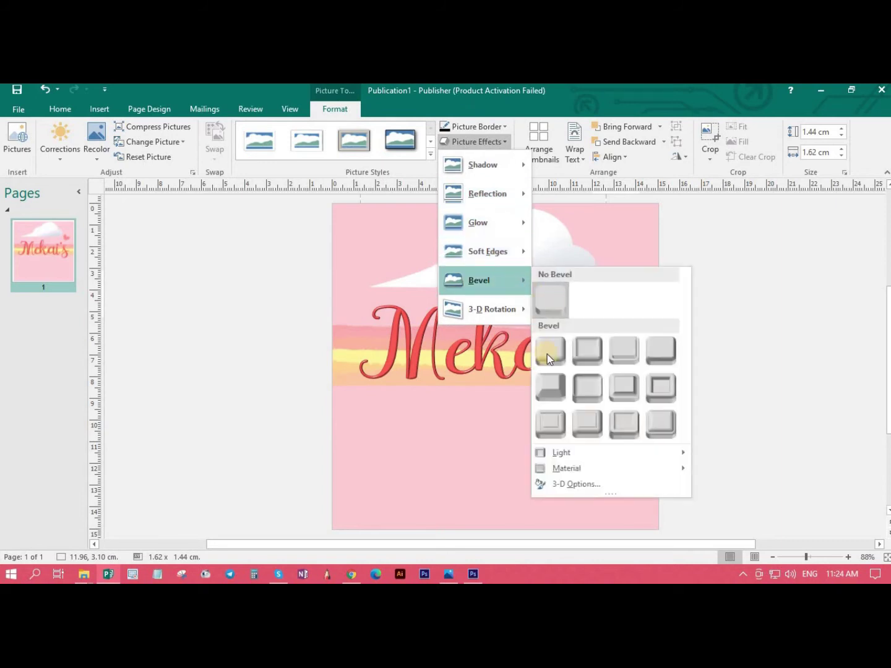
left_click(547, 355)
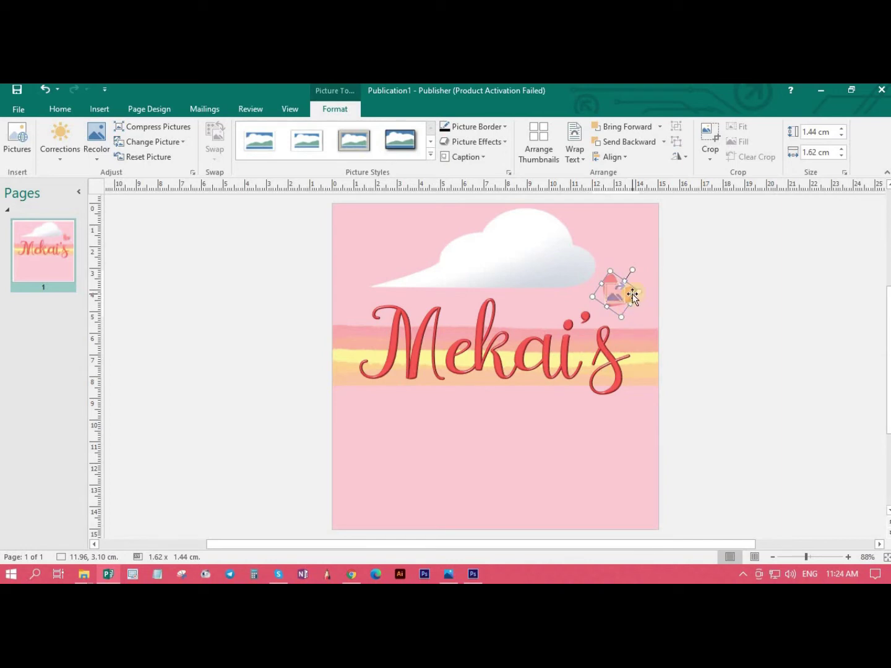
Add an outer shadow to the heart picture, offset diagonally toward its lower left.
left_click(481, 142)
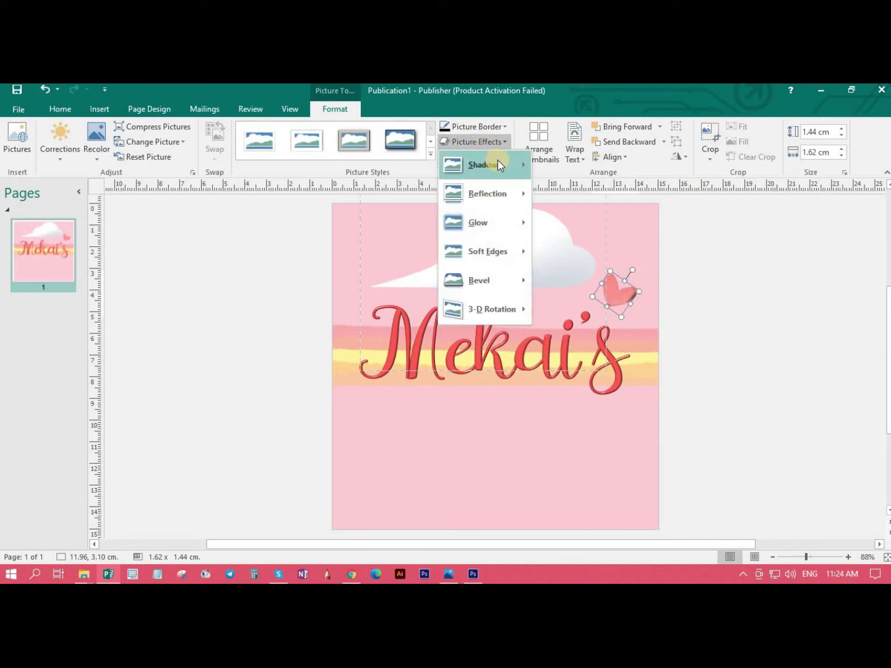
mouse_move(494, 163)
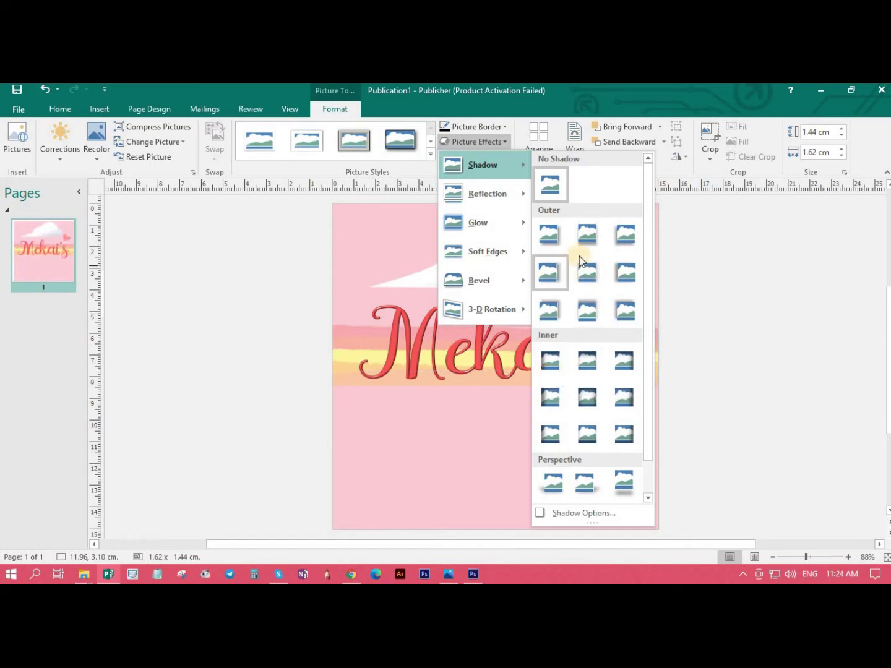
left_click(626, 242)
left_click(662, 331)
Remove the bevel from the heart picture.
left_click(612, 290)
left_click(614, 309)
left_click(473, 142)
mouse_move(511, 288)
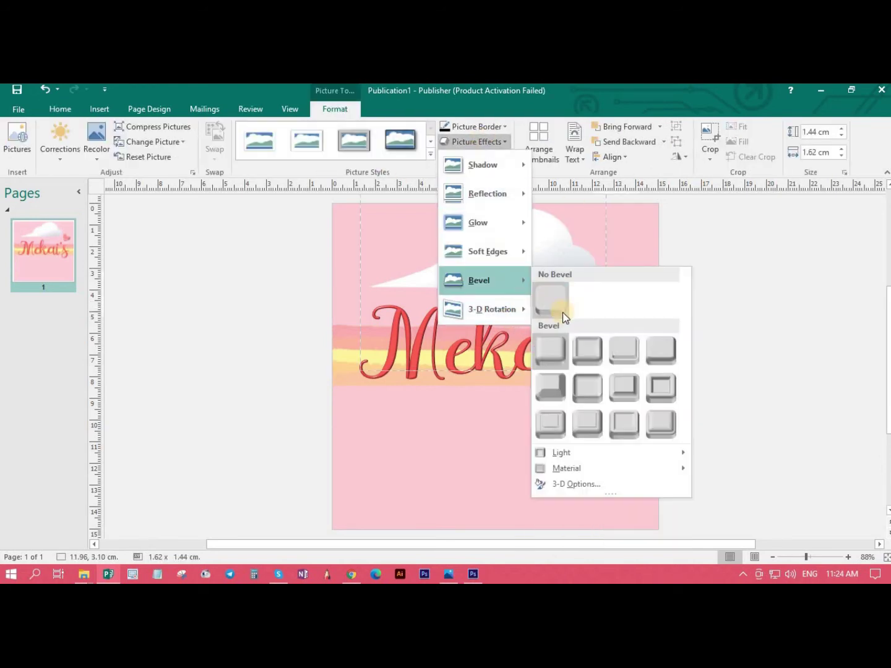
left_click(562, 316)
left_click(717, 368)
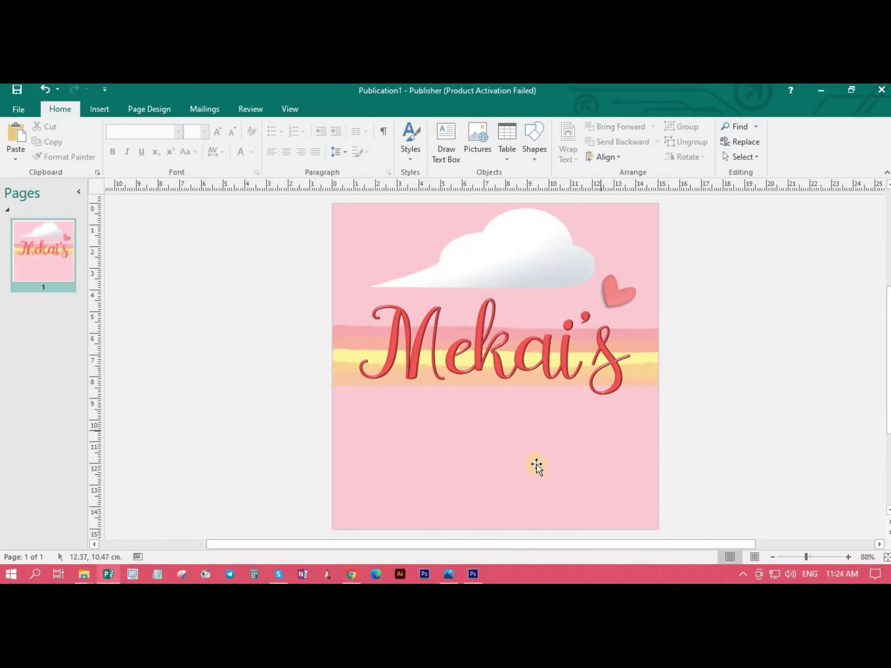
Draw a text box about 15.03 × 2.13 cm below the "Mekai's" lettering and enter the centred text "ASSORTED ITEMS".
left_click(459, 157)
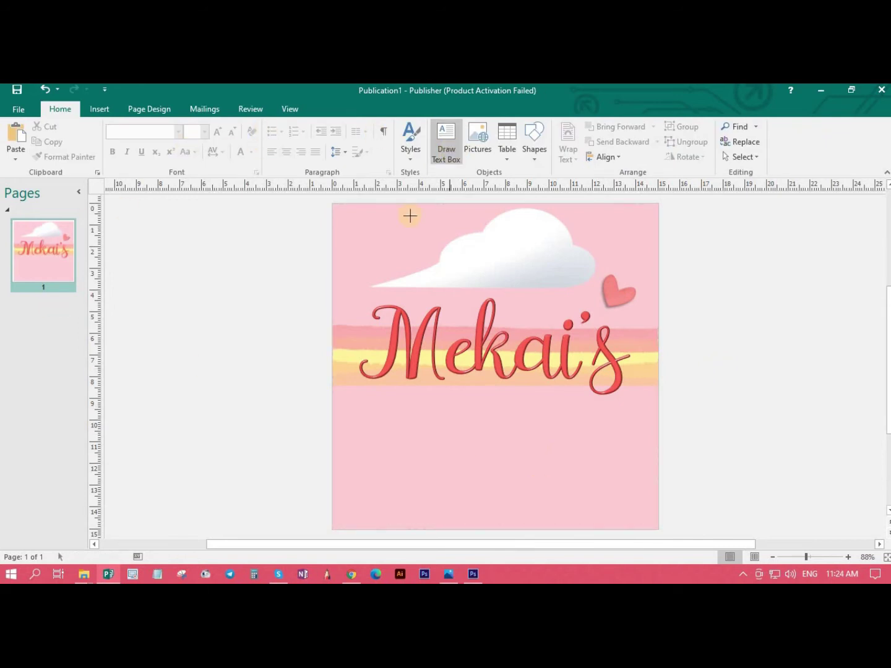
left_click_drag(332, 405, 660, 455)
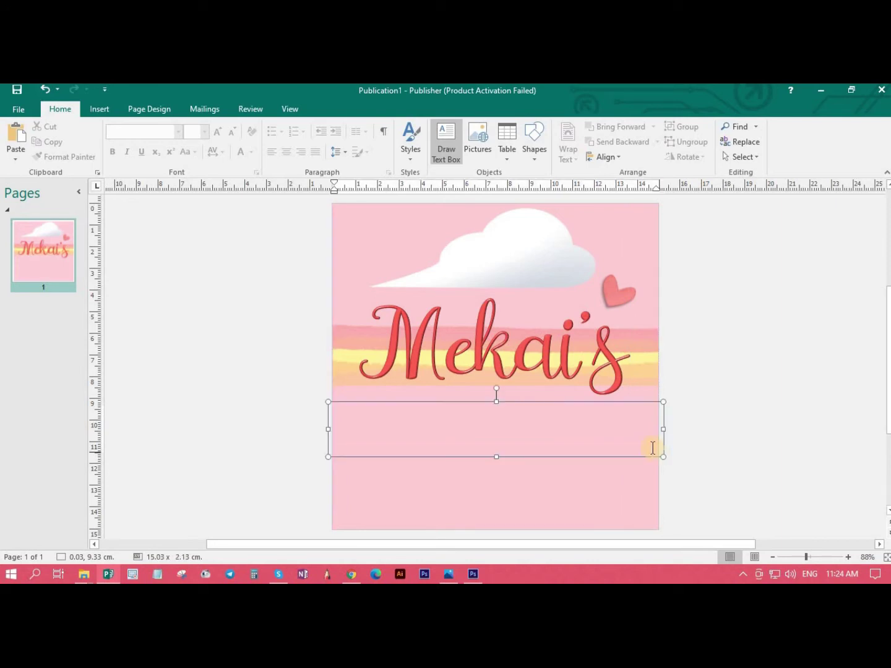
key("alt+F4")
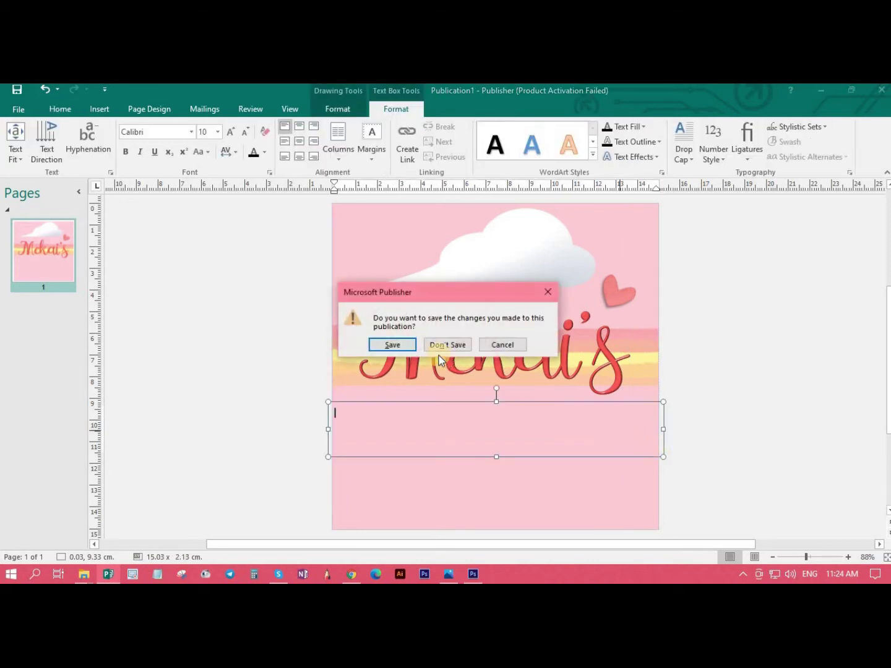
left_click(507, 345)
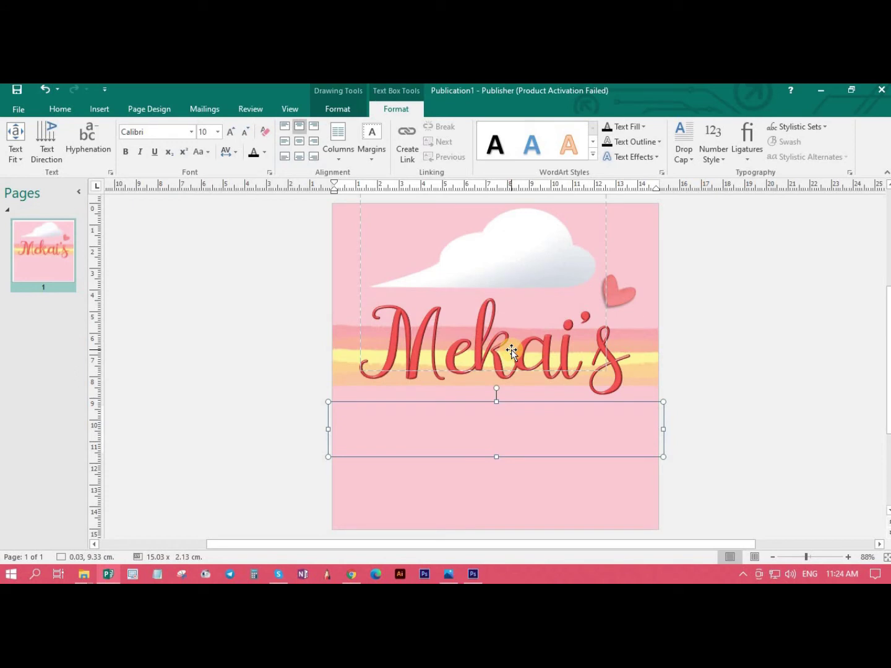
key("Caps_Lock")
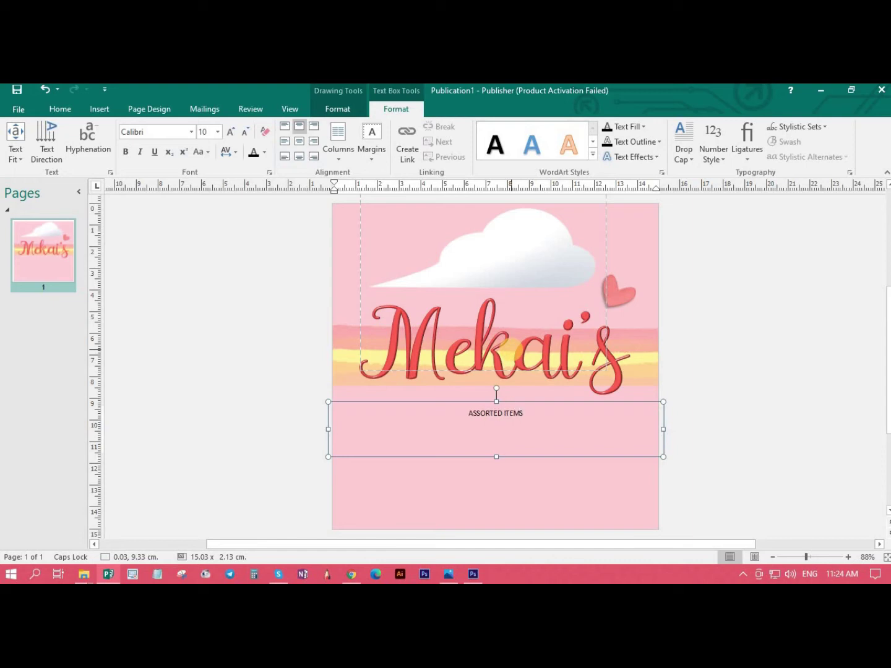
Set the "ASSORTED ITEMS" text size to 23 pt.
key("ctrl+a")
key("ctrl+shift+period")
key("ctrl+shift+period")
key("ctrl+shift+period")
key("ctrl+shift+period")
key("ctrl+shift+period")
key("ctrl+shift+period")
key("ctrl+shift+period")
key("ctrl+shift+period")
key("ctrl+shift+period")
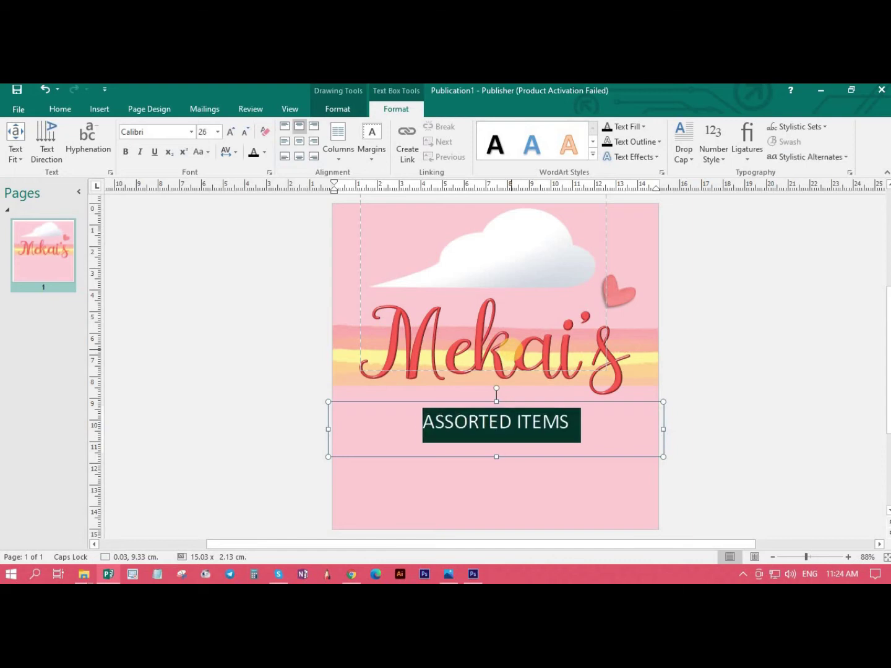
key("ctrl+bracketleft")
key("ctrl+bracketleft")
key("ctrl+bracketleft")
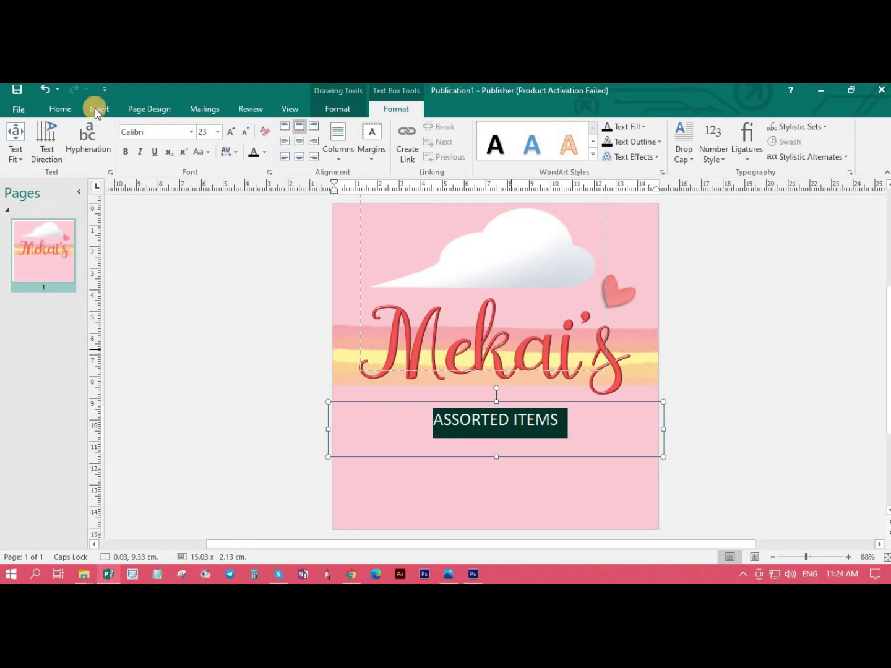
Change the "ASSORTED ITEMS" text to the Playkidz font and colour it white.
left_click(189, 134)
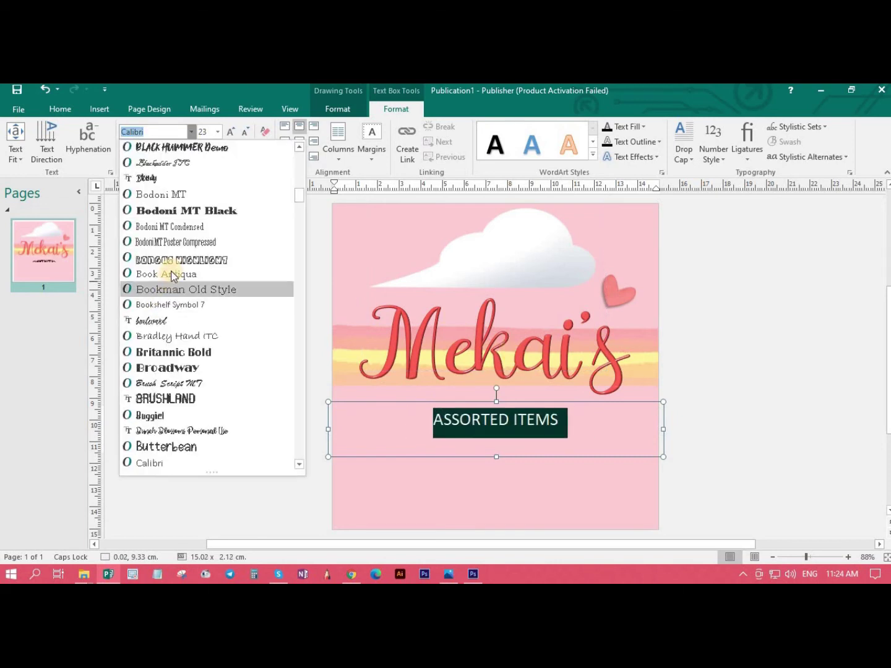
scroll(175, 270, "down", 12)
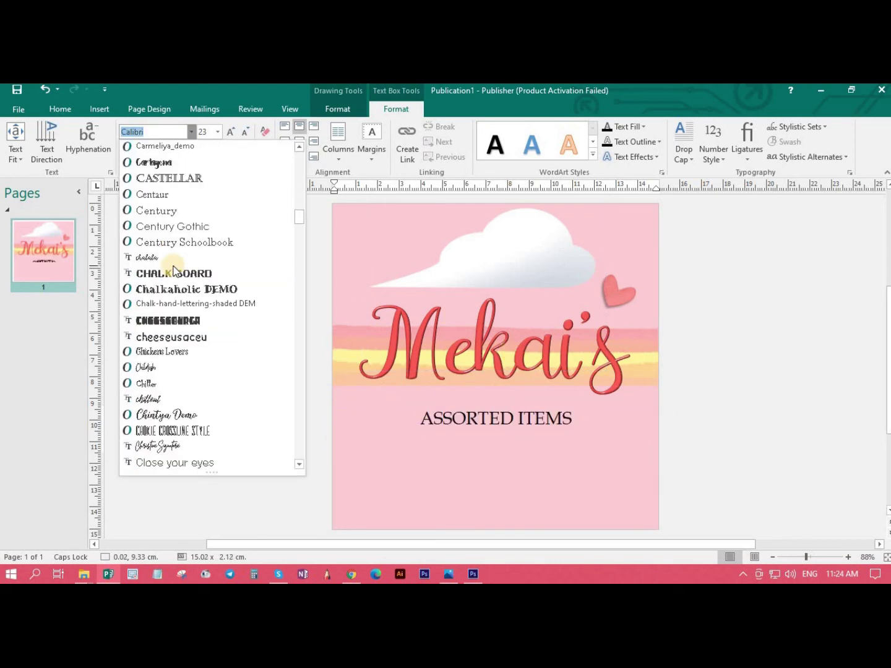
scroll(175, 271, "down", 13)
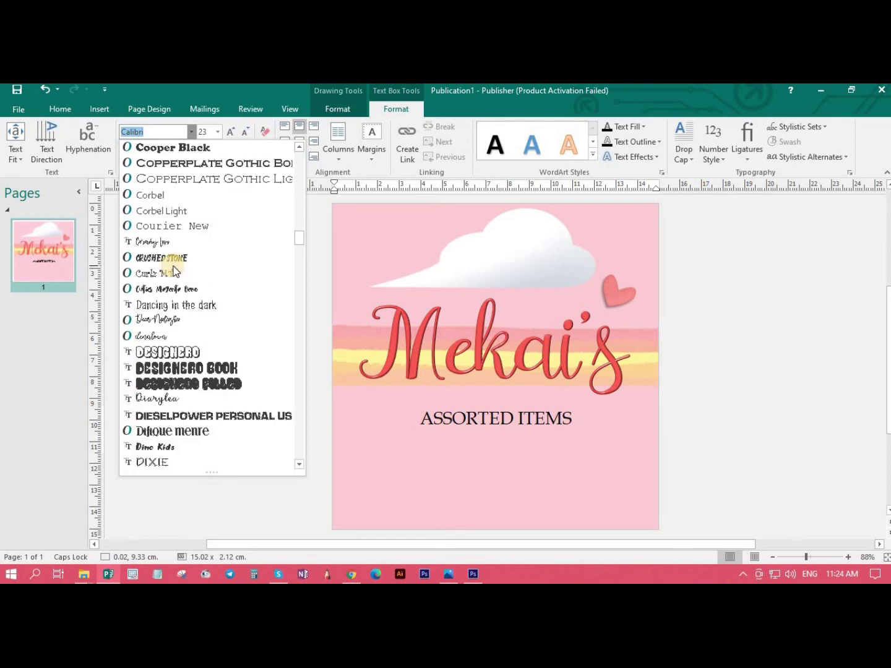
scroll(183, 239, "down", 5)
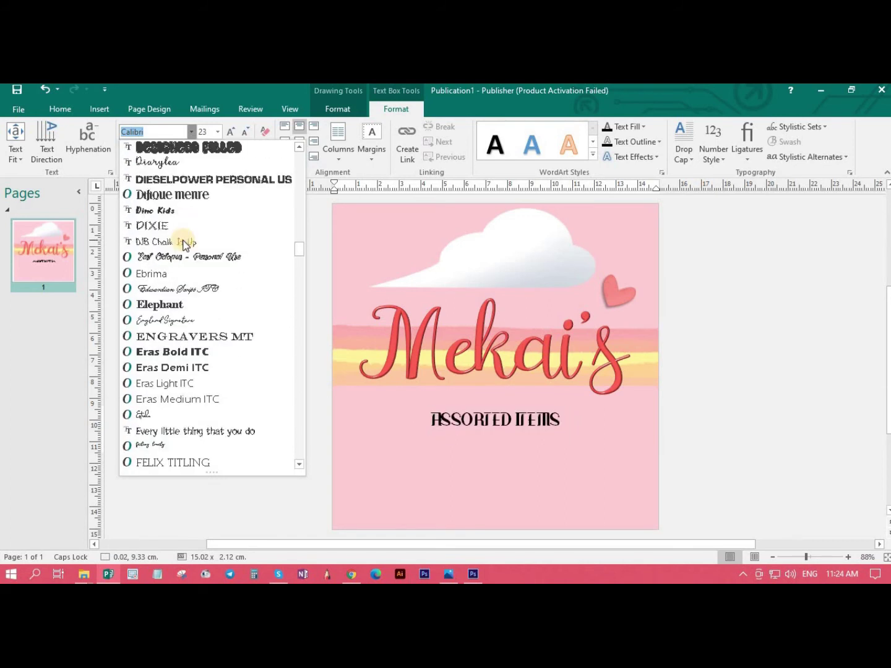
scroll(192, 278, "down", 4)
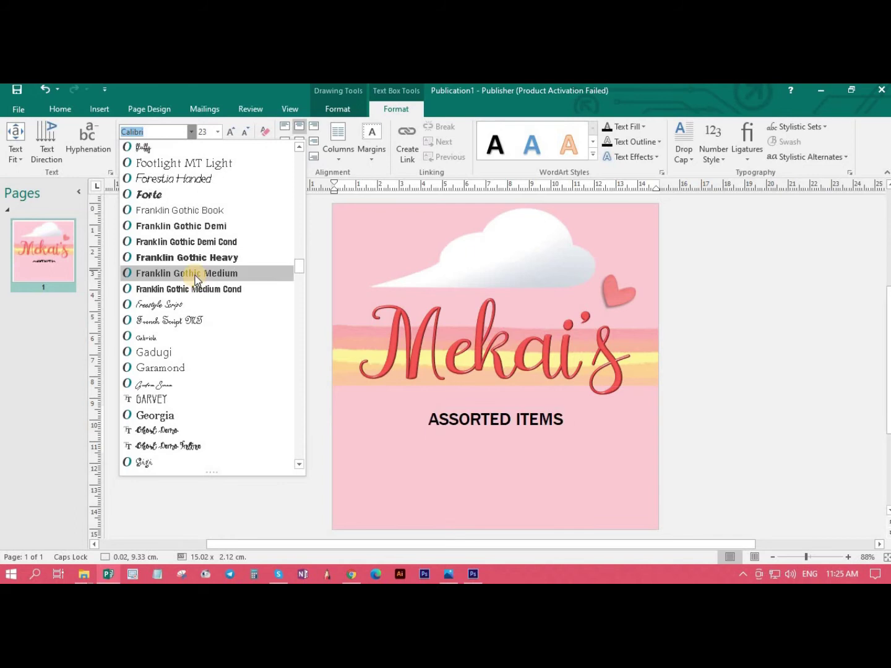
scroll(188, 256, "down", 7)
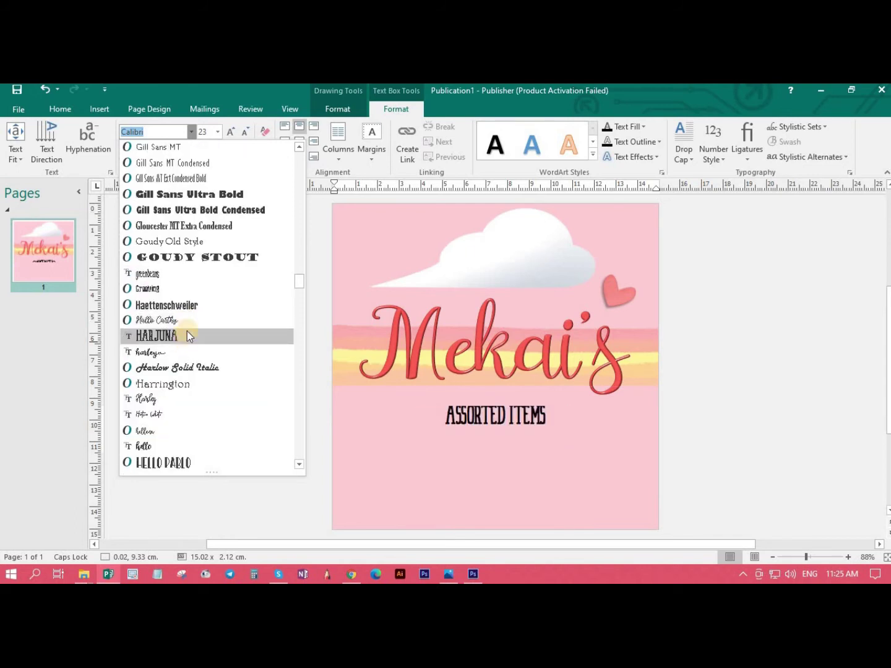
scroll(193, 244, "down", 3)
scroll(192, 256, "down", 3)
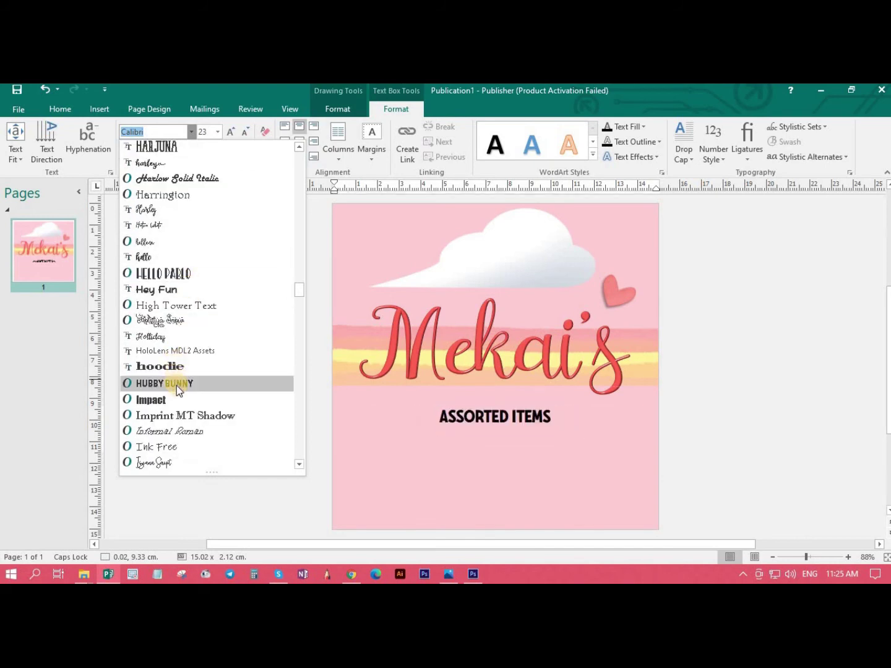
scroll(178, 290, "down", 4)
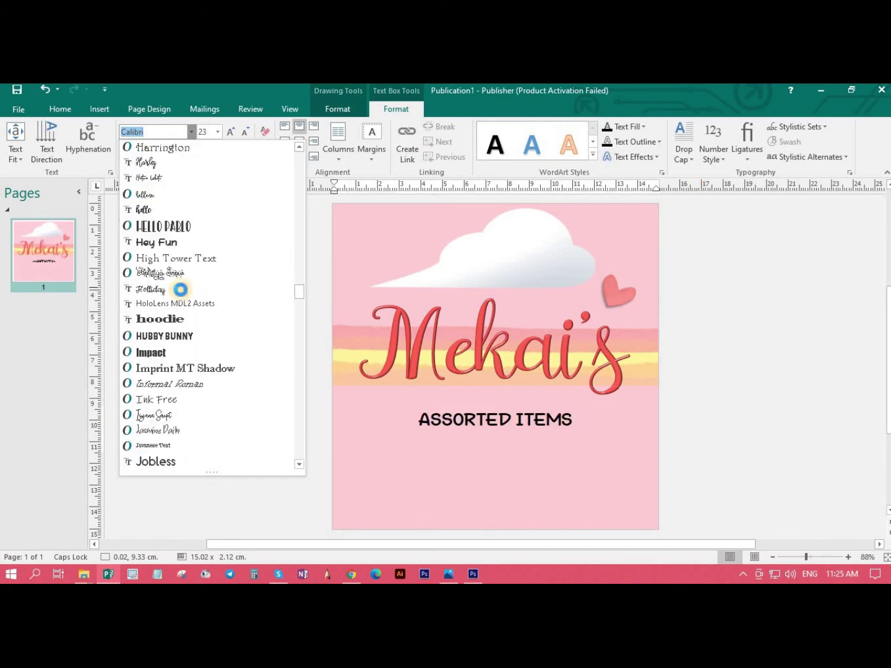
scroll(186, 383, "down", 4)
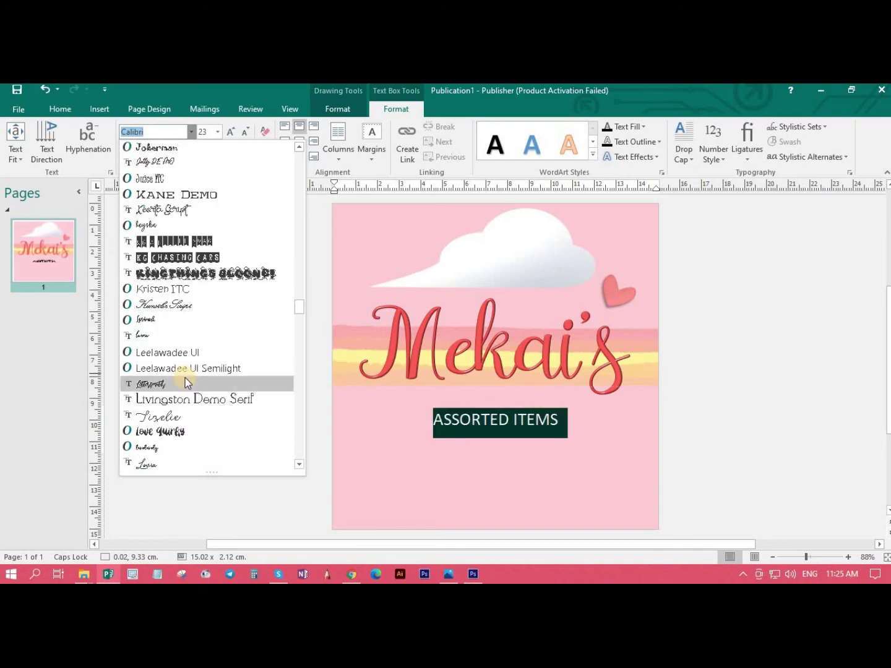
scroll(185, 377, "down", 2)
type("Playbill")
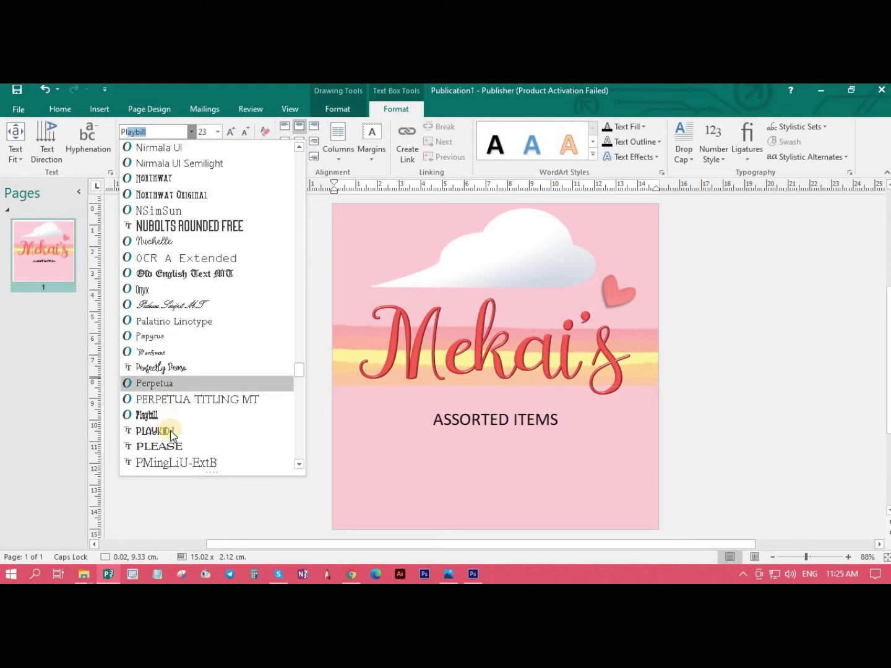
left_click(171, 429)
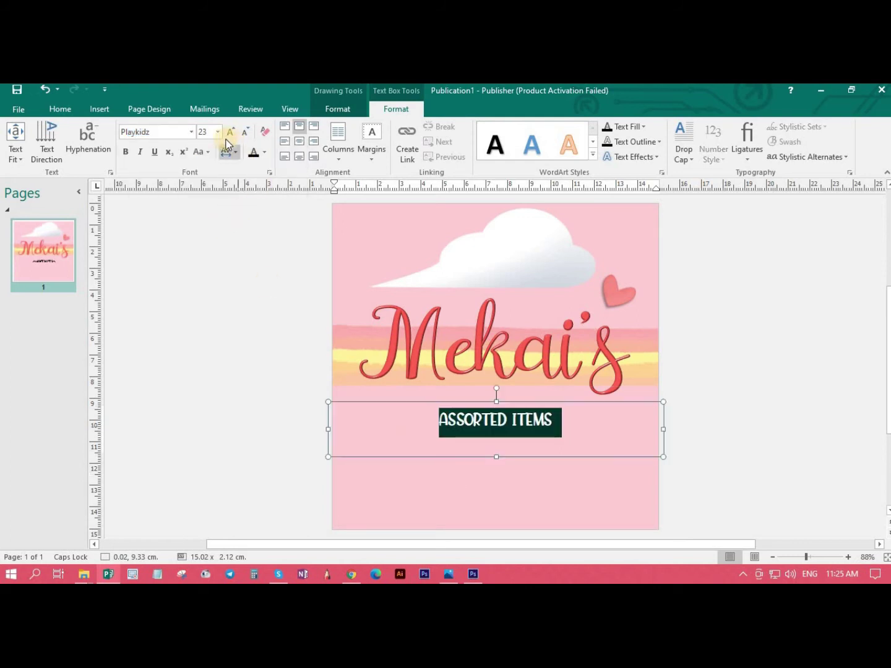
left_click(263, 152)
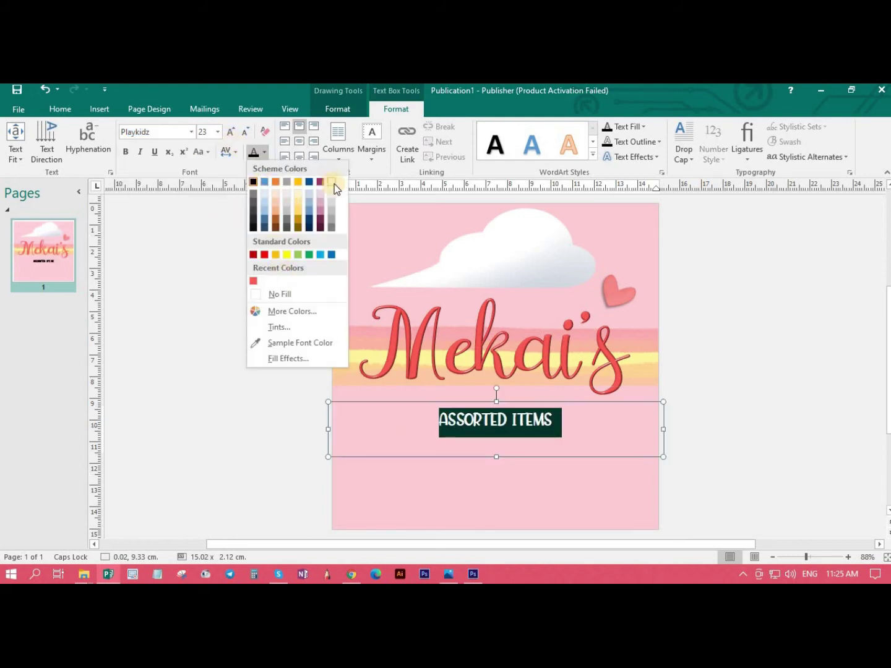
left_click(333, 182)
Enlarge the "ASSORTED ITEMS" text to 36 pt.
left_click(546, 416)
key("ctrl+a")
key("ctrl+shift+period")
key("ctrl+shift+period")
key("ctrl+bracketright")
key("ctrl+bracketright")
key("ctrl+bracketright")
key("ctrl+bracketright")
key("ctrl+bracketright")
key("ctrl+bracketright")
left_click(647, 454)
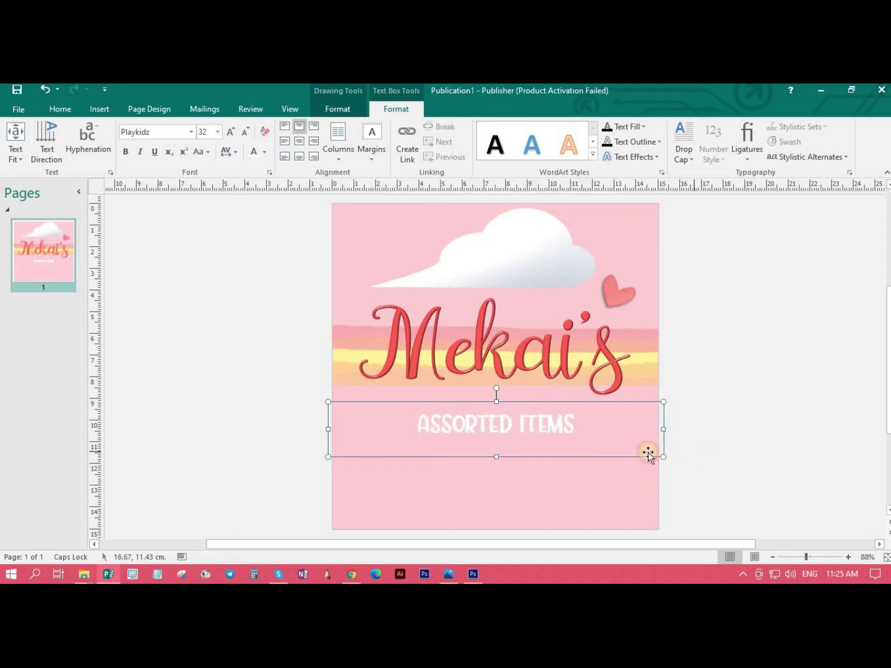
left_click(592, 443)
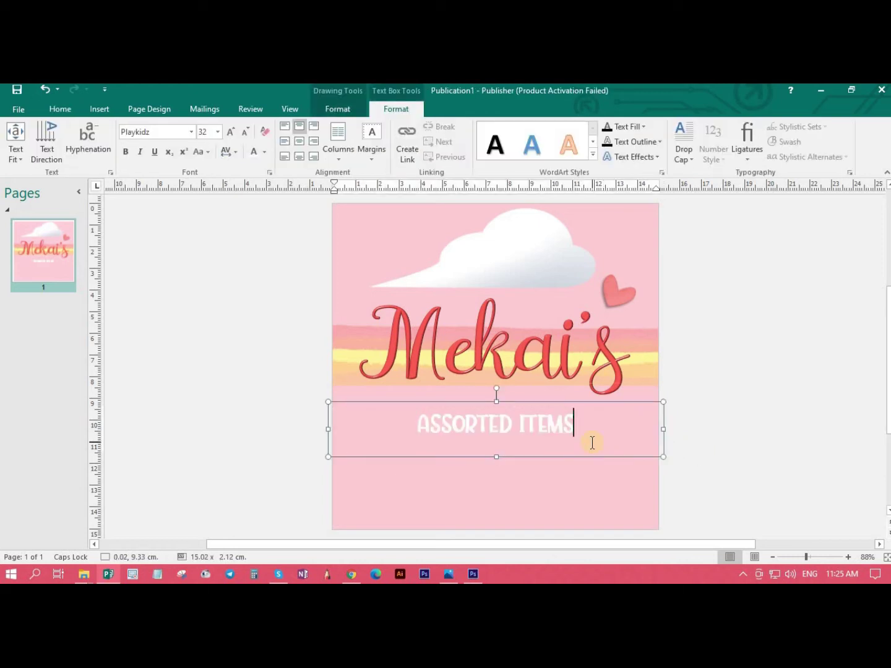
key("ctrl+a")
key("ctrl+bracketright")
key("ctrl+bracketright")
key("ctrl+bracketright")
key("ctrl+bracketright")
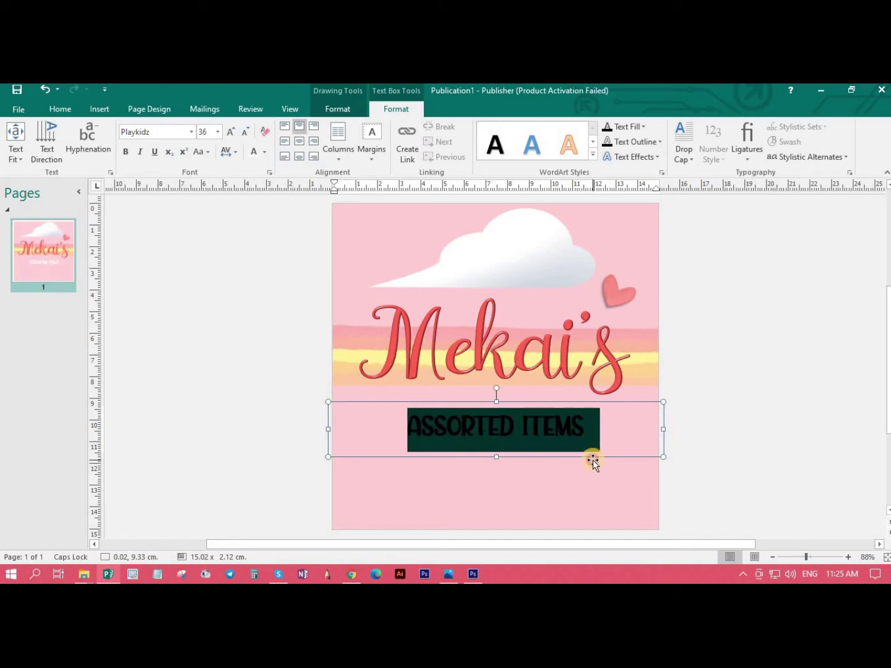
left_click(592, 459)
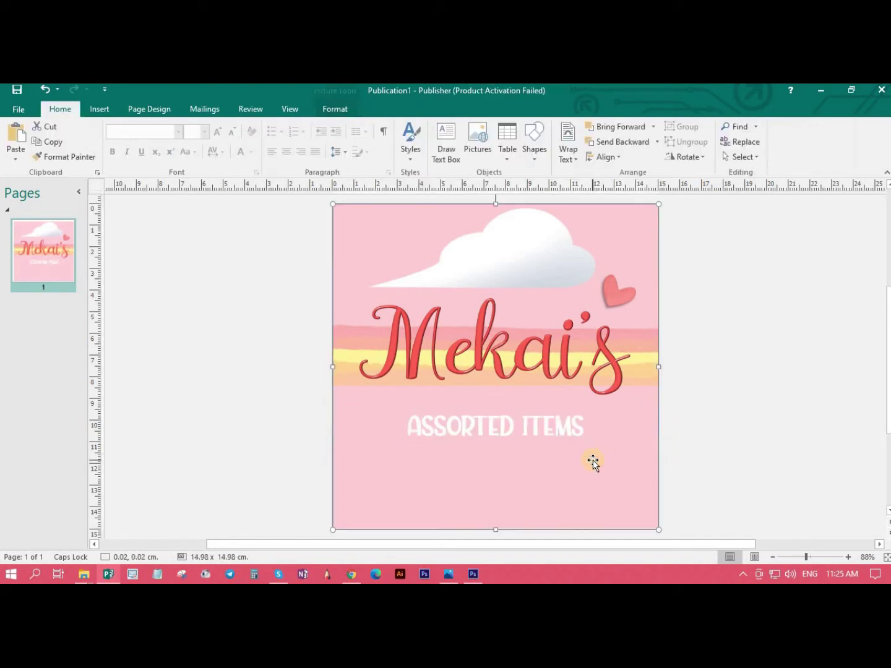
Move the "ASSORTED ITEMS" text box straight up to just beneath the lettering, at a vertical position of about 8.27 cm.
left_click(548, 426)
left_click(557, 405)
key("alt+Up")
key("alt+Up")
key("alt+Up")
key("alt+Up")
key("alt+Up")
key("alt+Up")
key("alt+Up")
key("alt+Up")
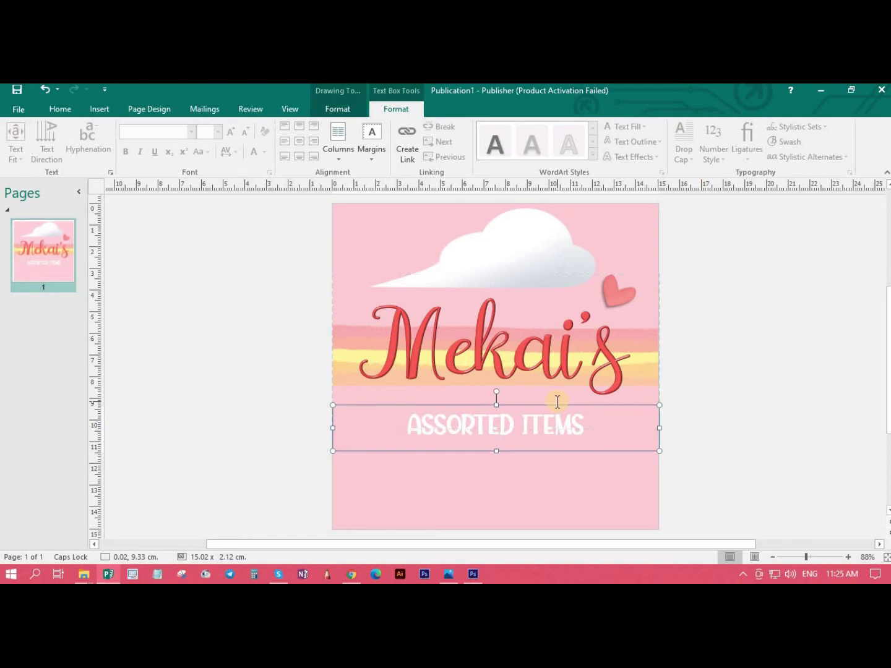
key("alt+Up")
key("alt+Up")
key("alt+Up")
key("alt+Up")
key("alt+Up")
key("alt+Up")
key("alt+Up")
key("alt+Up")
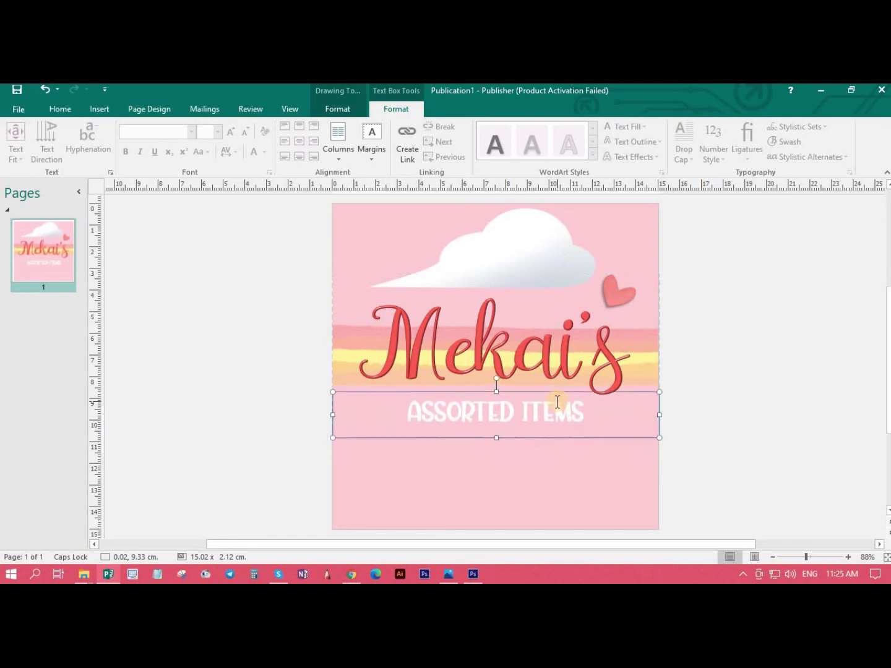
key("alt+Down")
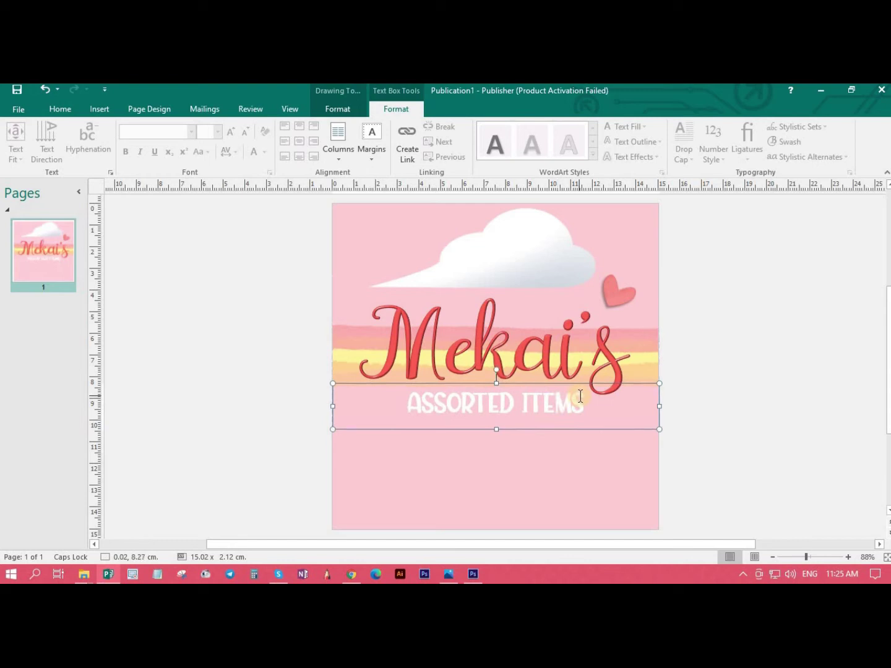
left_click(743, 446)
Fine-tune the size of the "ASSORTED ITEMS" text to 38 pt.
left_click(563, 407)
triple_click(564, 408)
key("ctrl+bracketright")
key("ctrl+bracketright")
key("ctrl+bracketright")
key("ctrl+bracketright")
key("ctrl+bracketright")
key("ctrl+bracketleft")
key("ctrl+bracketleft")
key("ctrl+bracketleft")
key("ctrl+bracketleft")
key("ctrl+bracketright")
Check the layout against the finished logo image in Photos, then return to Publisher and select the "ASSORTED ITEMS" text box.
key("alt+Tab")
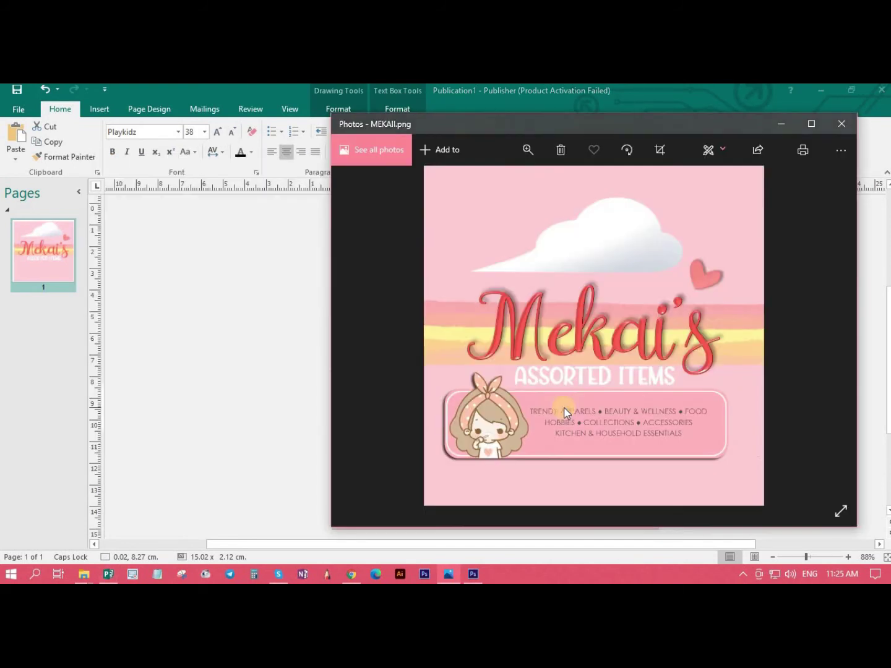
key("alt+Tab")
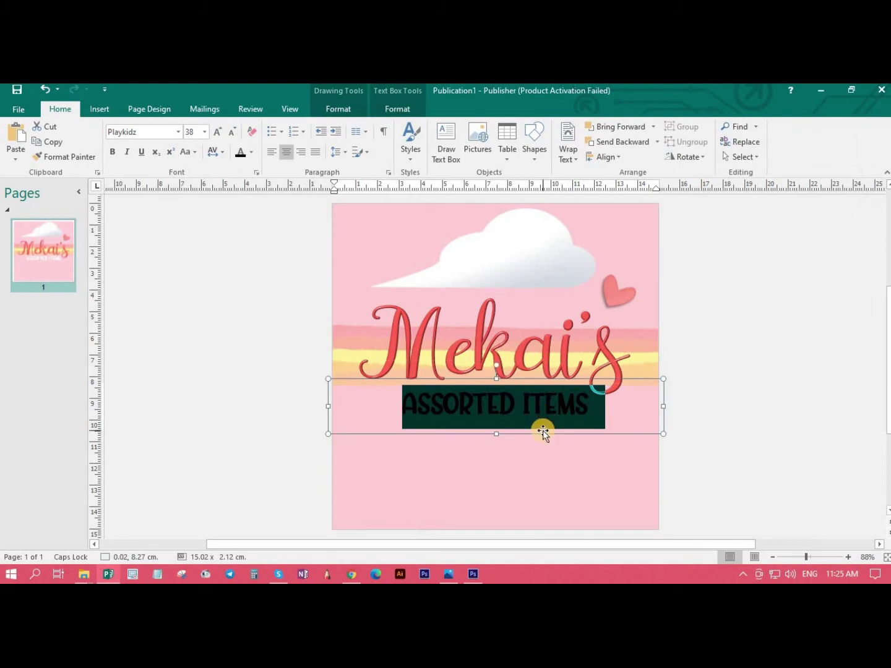
left_click(542, 433)
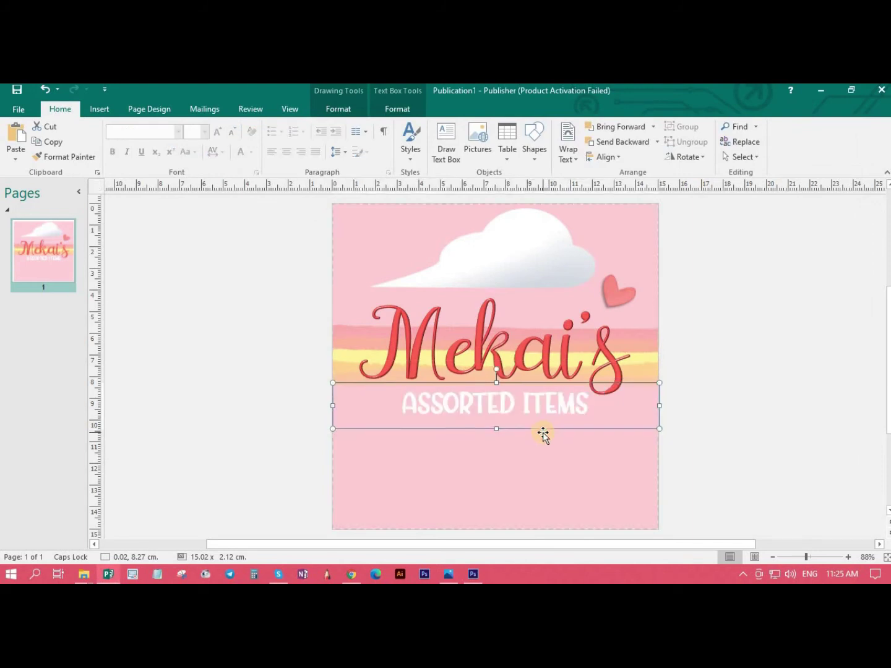
Nudge the "ASSORTED ITEMS" text box up slightly so it sits closer beneath the "Mekai's" lettering.
key("Up")
key("Up")
key("Up")
key("Up")
key("Up")
key("Up")
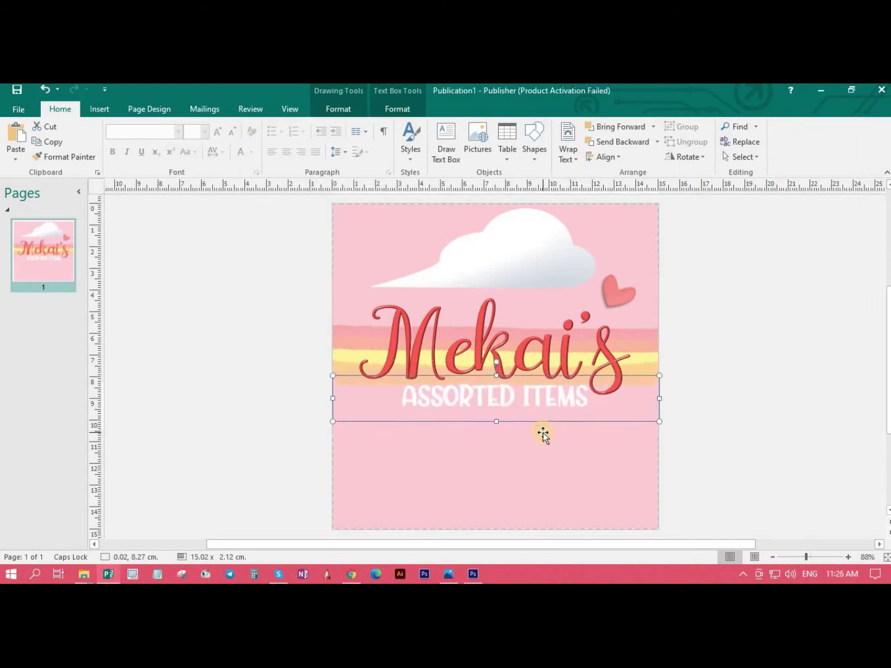
left_click(758, 451)
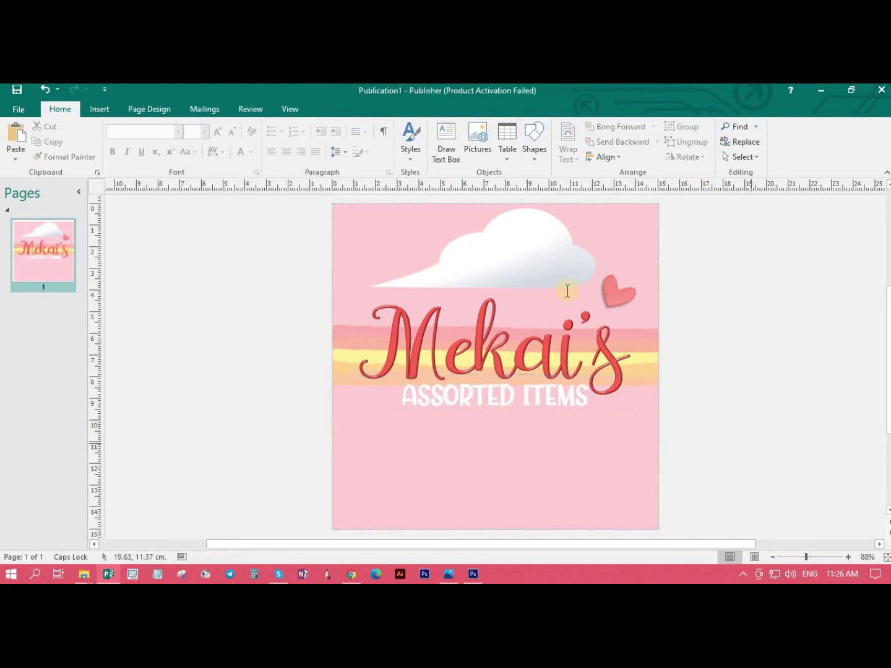
Select all logo elements except the pink background and nudge them down together slightly.
left_click(521, 266)
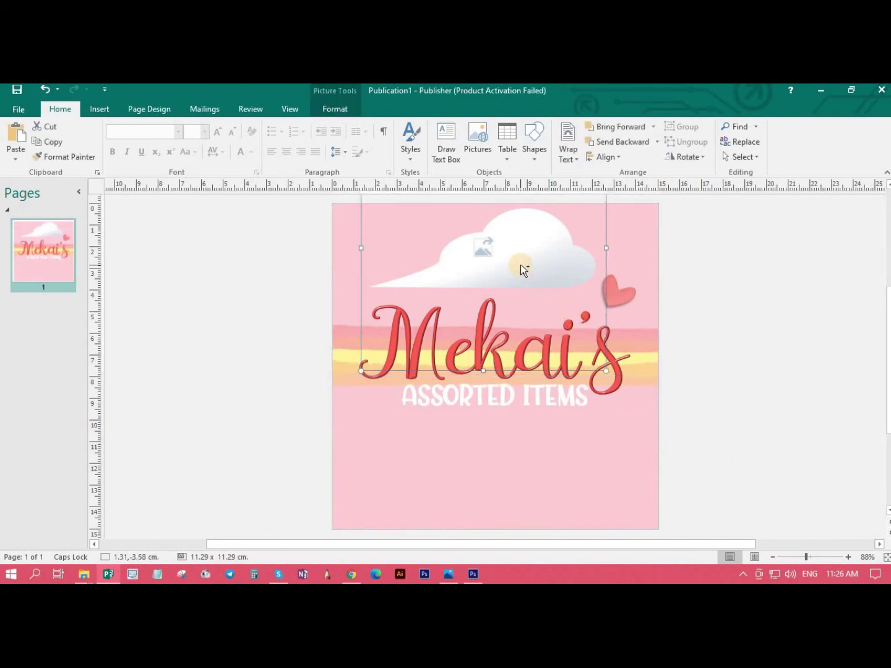
key("ctrl+a")
left_click(344, 235, "shift")
key("Down")
key("Down")
key("Down")
key("Down")
key("Down")
key("Down")
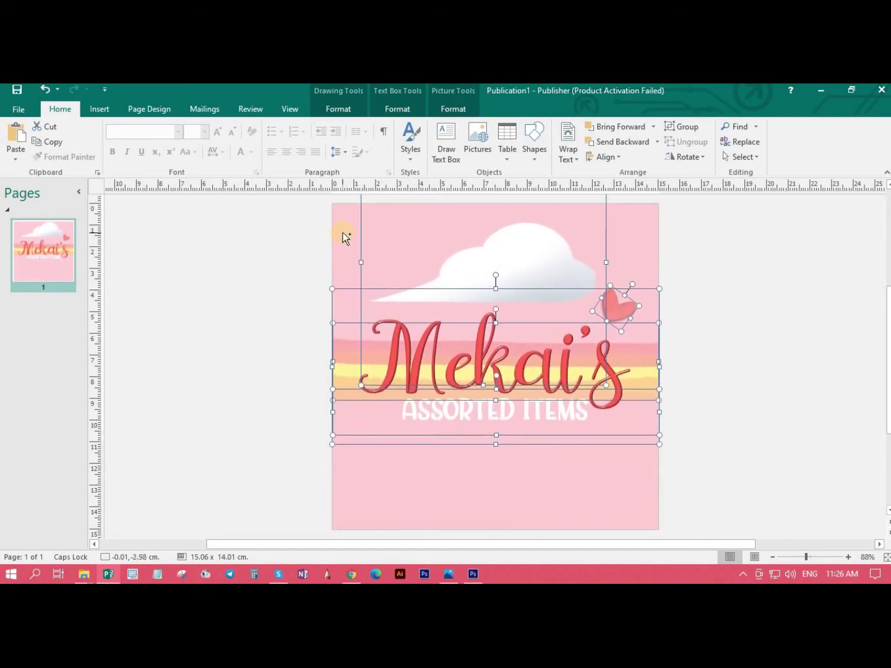
left_click(730, 366)
Reduce the "Mekai's" lettering to 144 pt.
left_click(501, 363)
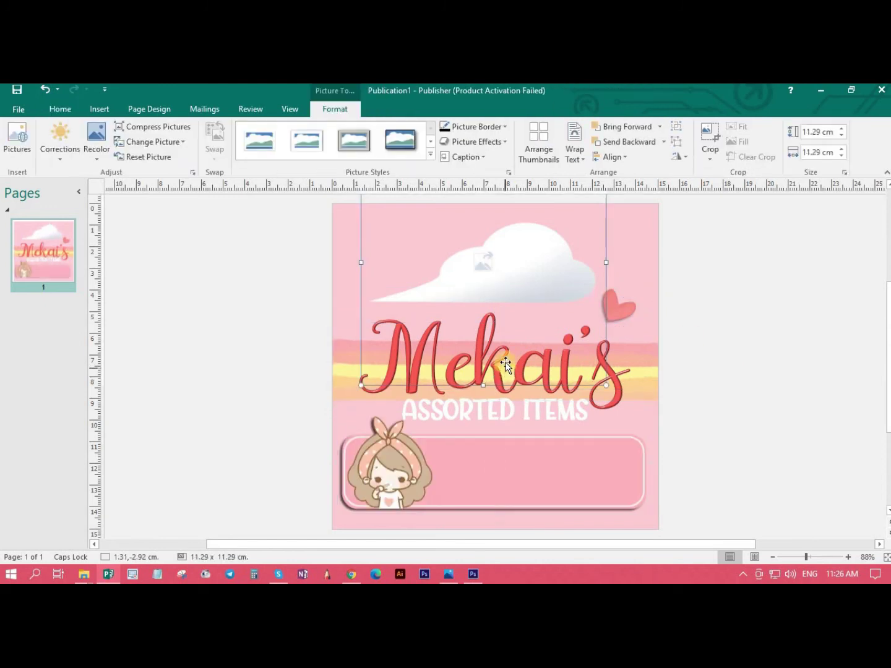
left_click(615, 375)
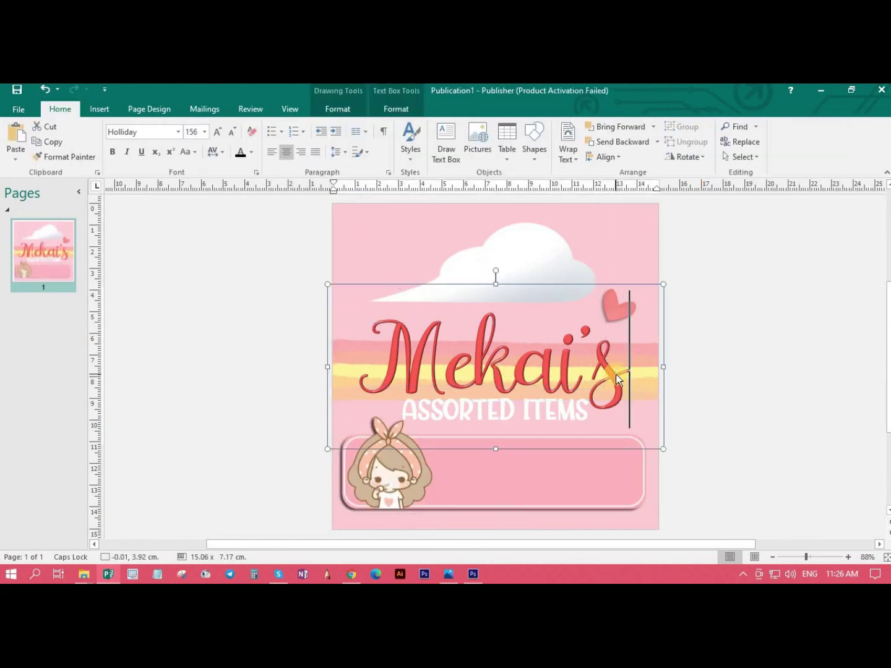
key("ctrl+a")
key("ctrl+bracketleft")
key("ctrl+bracketleft")
key("ctrl+bracketleft")
key("ctrl+bracketleft")
key("ctrl+bracketleft")
key("ctrl+bracketleft")
key("ctrl+bracketleft")
key("ctrl+bracketleft")
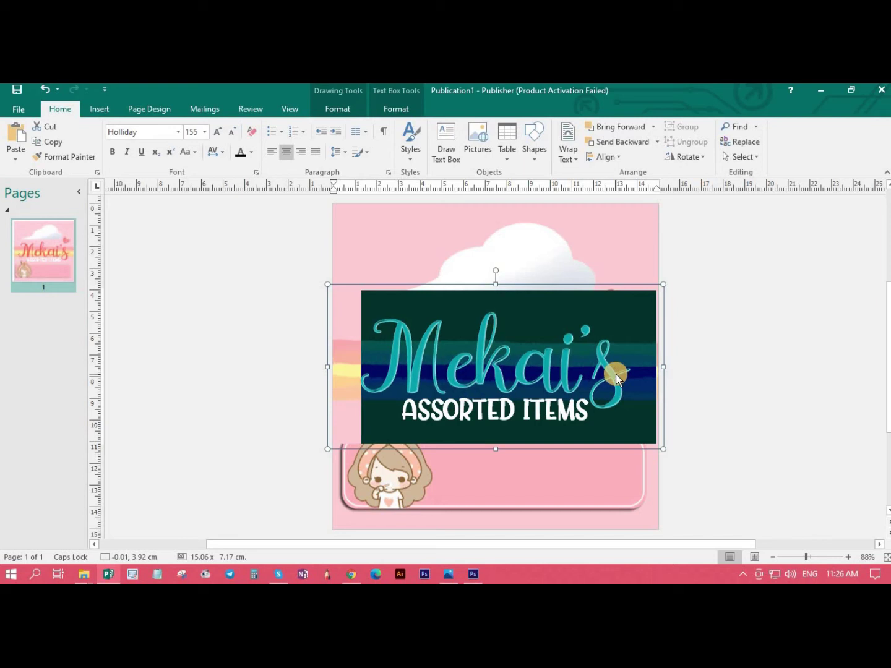
key("ctrl+bracketleft")
key("ctrl+bracketleft")
key("ctrl+bracketleft")
key("ctrl+bracketleft")
key("ctrl+bracketleft")
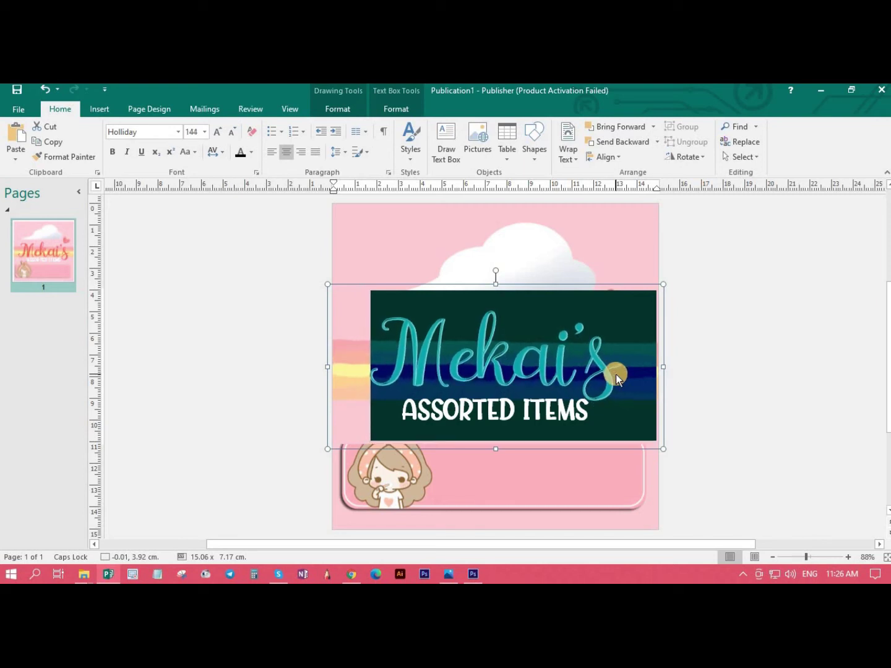
Reduce the "ASSORTED ITEMS" text to about 34 pt.
left_click(582, 402)
key("ctrl+a")
key("ctrl+bracketleft")
key("ctrl+bracketleft")
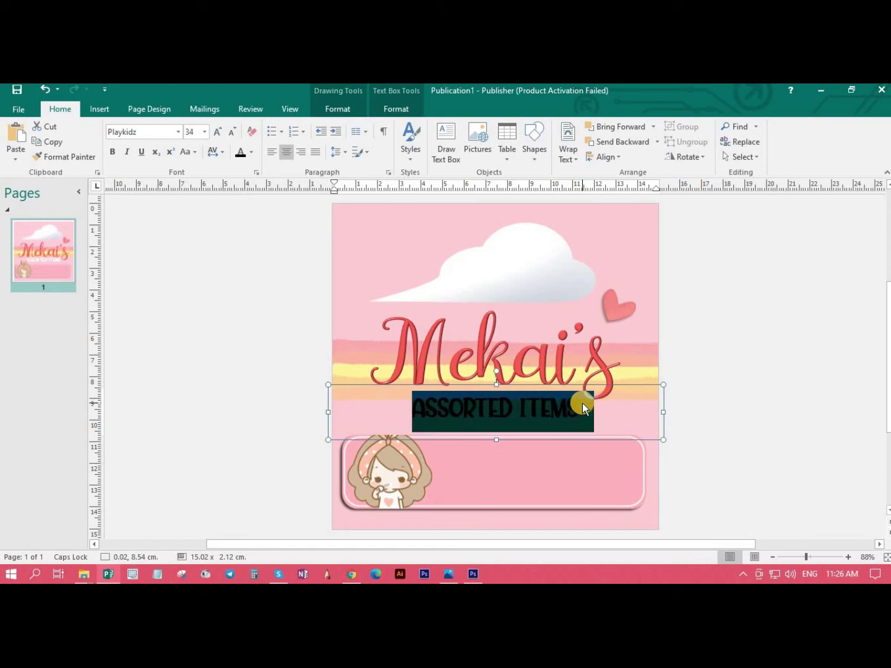
Nudge the cloud picture slightly to the right above the lettering.
left_click(536, 286)
key("Right")
key("Right")
key("Down")
key("Up")
key("Left")
Nudge the rounded frame picture with the girl up, closer beneath the "ASSORTED ITEMS" tagline.
left_click(478, 447)
key("Up")
key("Up")
key("Up")
key("Up")
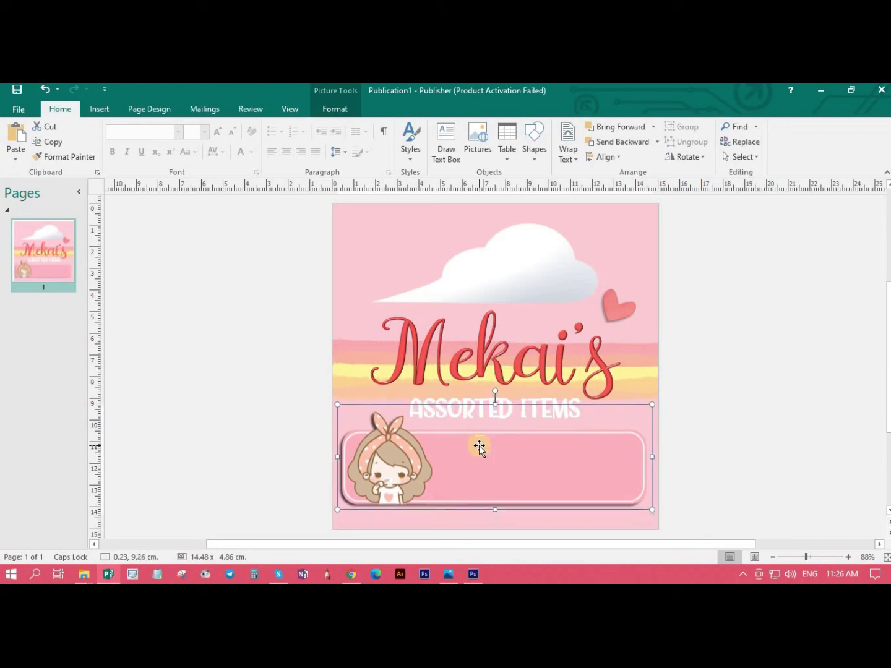
key("Up")
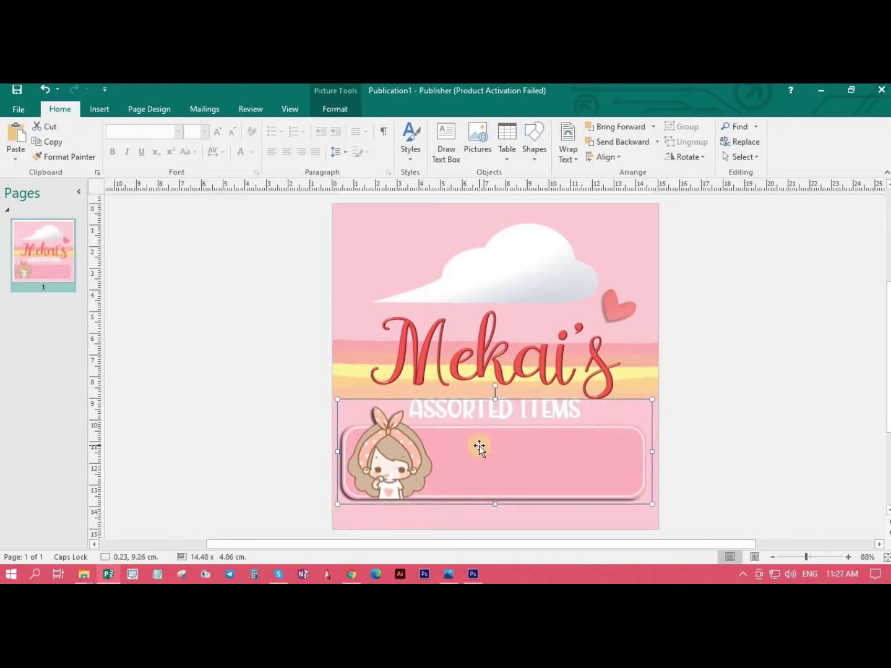
left_click(862, 449)
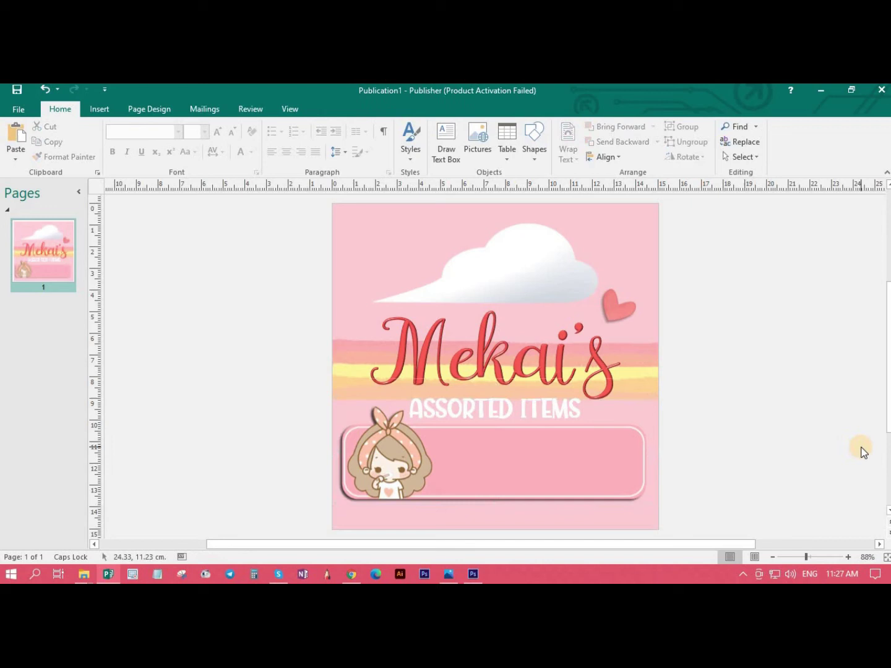
Draw a text box about 9.02 × 2.37 cm inside the rounded frame, beside the girl.
scroll(458, 368, "down", 3)
scroll(461, 369, "up", 3)
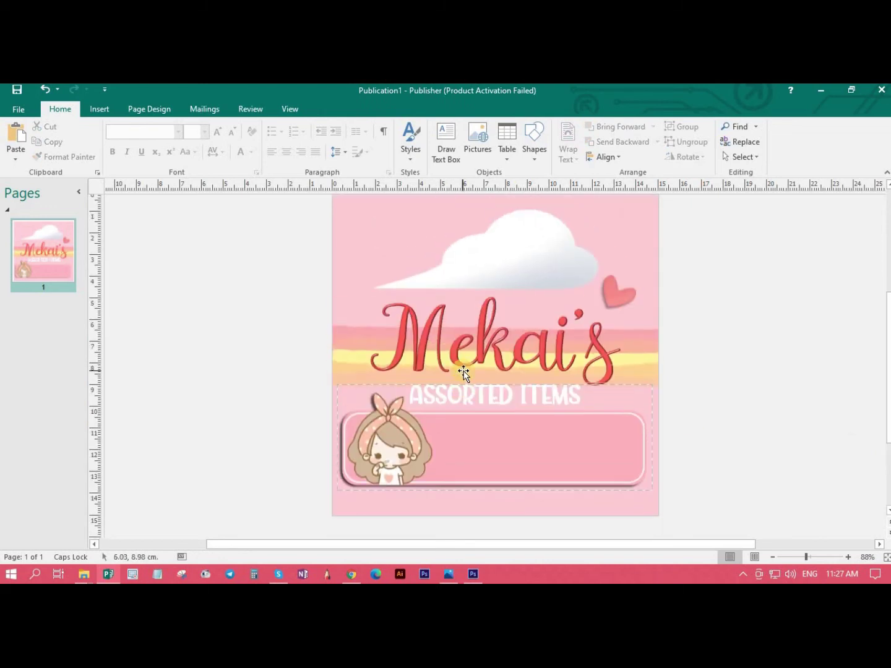
scroll(464, 370, "up", 1)
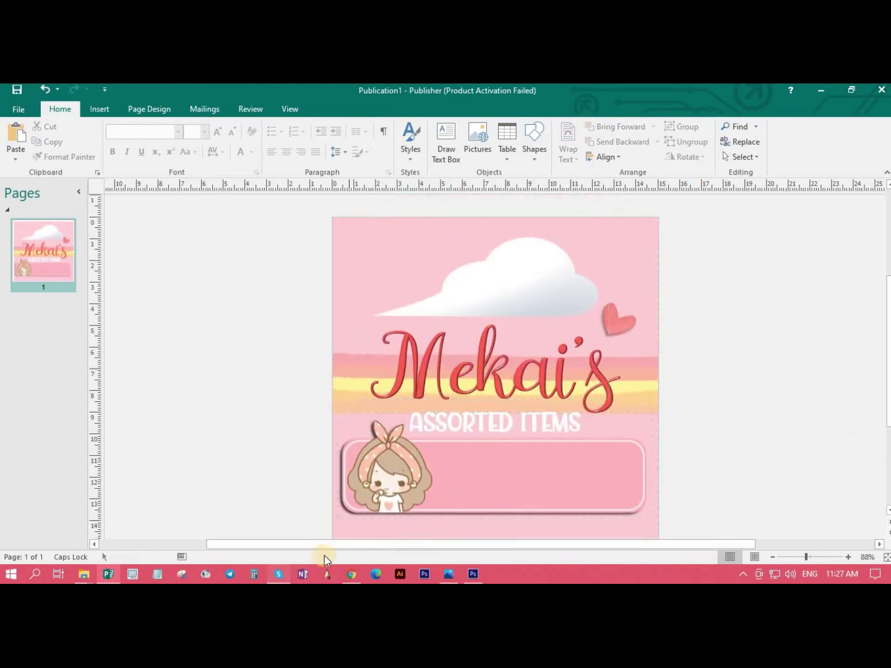
left_click(439, 153)
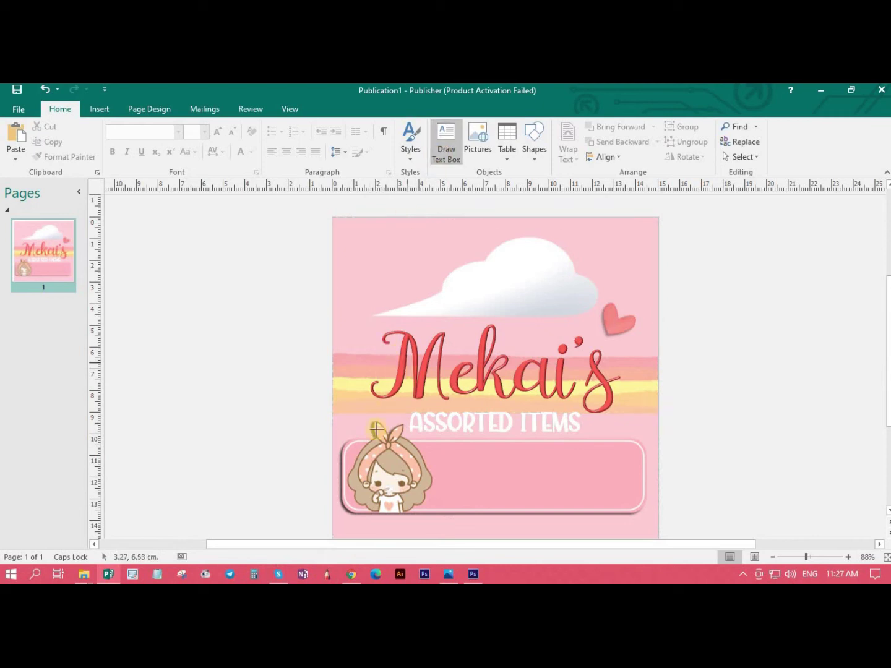
mouse_move(435, 450)
left_mouse_down()
mouse_move(603, 509)
mouse_move(630, 502)
left_mouse_up()
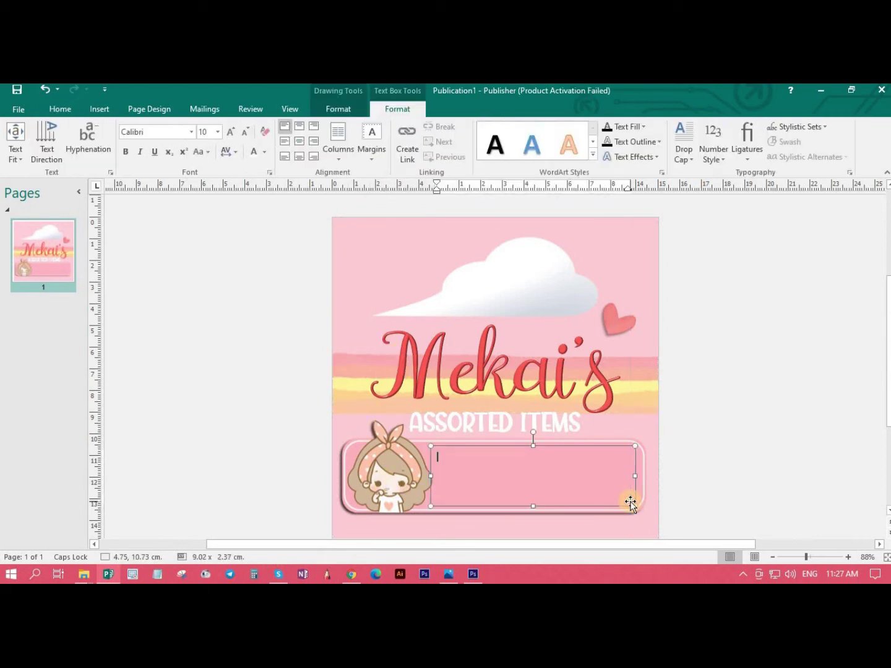
Set the new text box's font to Century Gothic and enter "TRENDY APPARELS" as its first words.
mouse_move(449, 574)
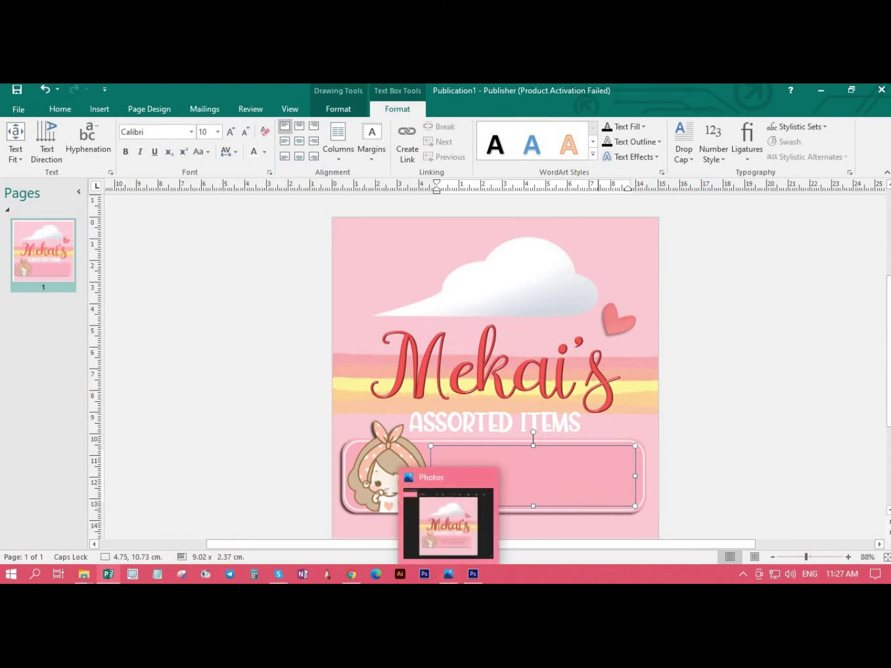
left_click(168, 133)
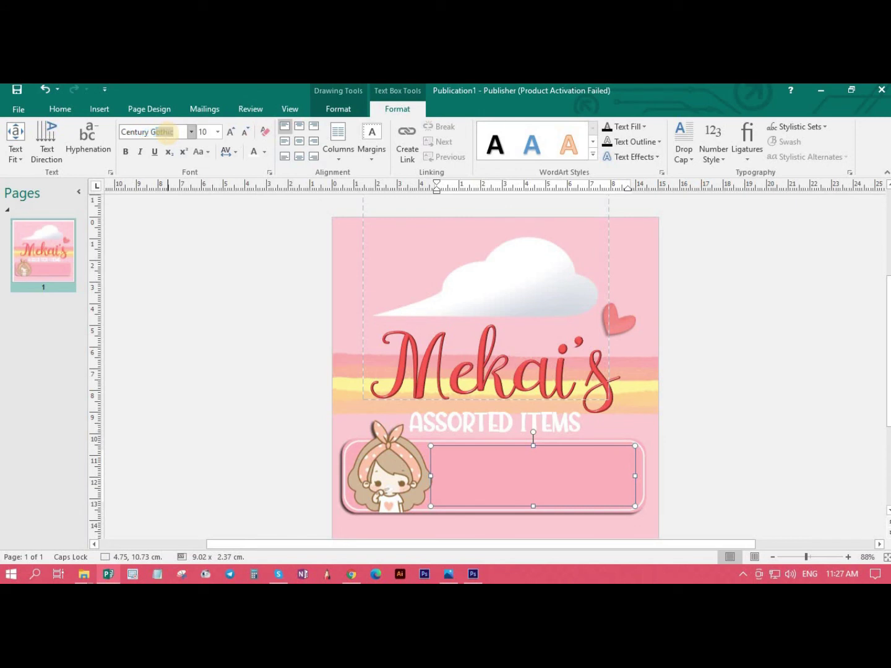
type("Century G")
key("Return")
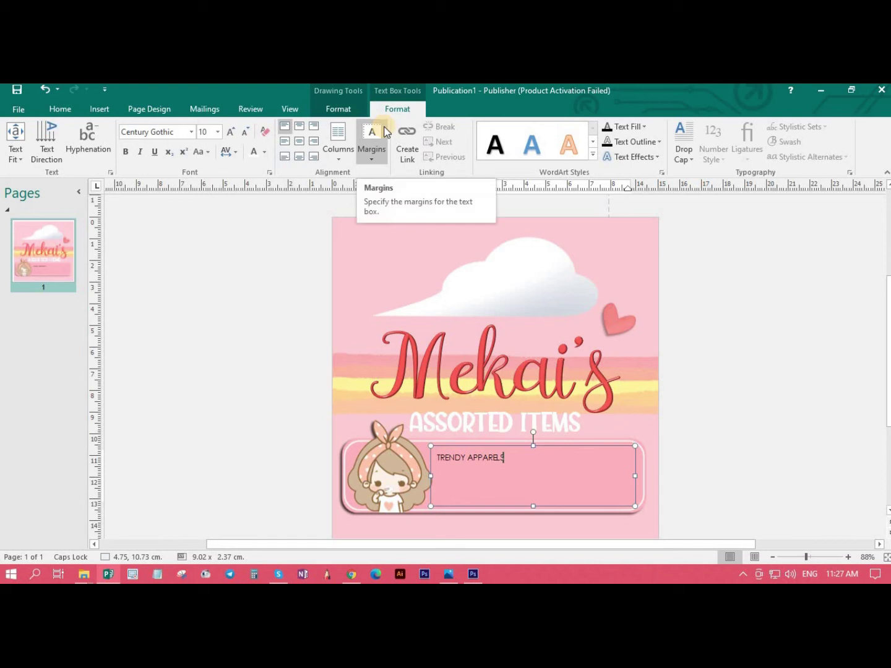
Complete the first line as "TRENDY APPARELS ● BEAUTY AND WELLNESS ● FOOD" with spaced bullet symbols, and start a second line with "HOBBIES".
left_click(99, 109)
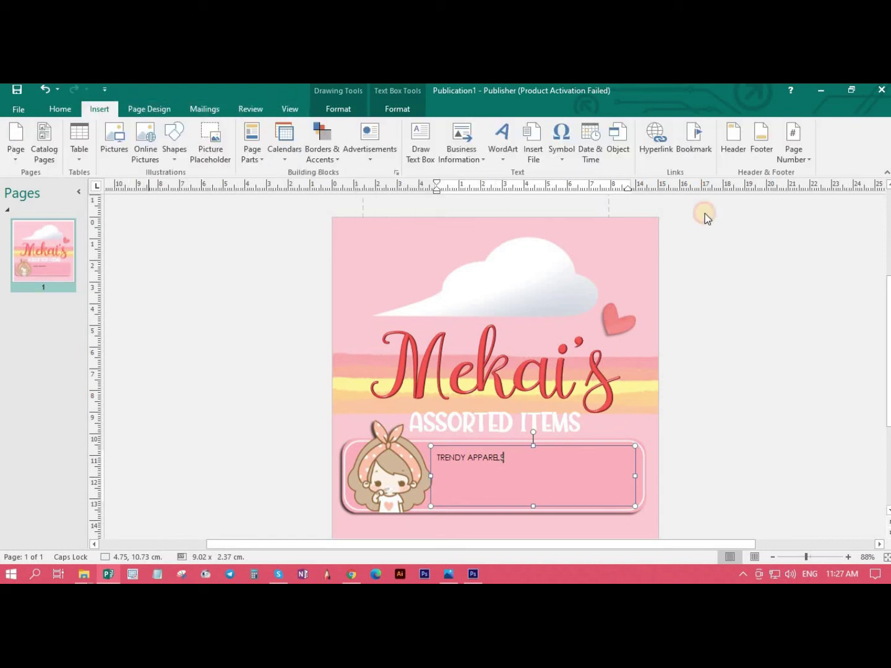
left_click(560, 159)
left_click(597, 196)
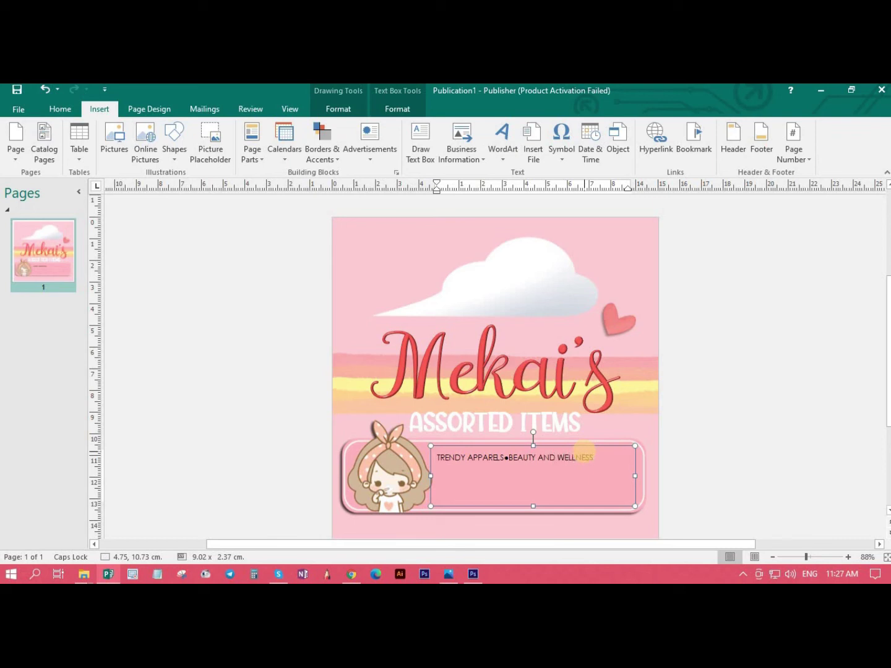
left_click(562, 154)
left_click(558, 176)
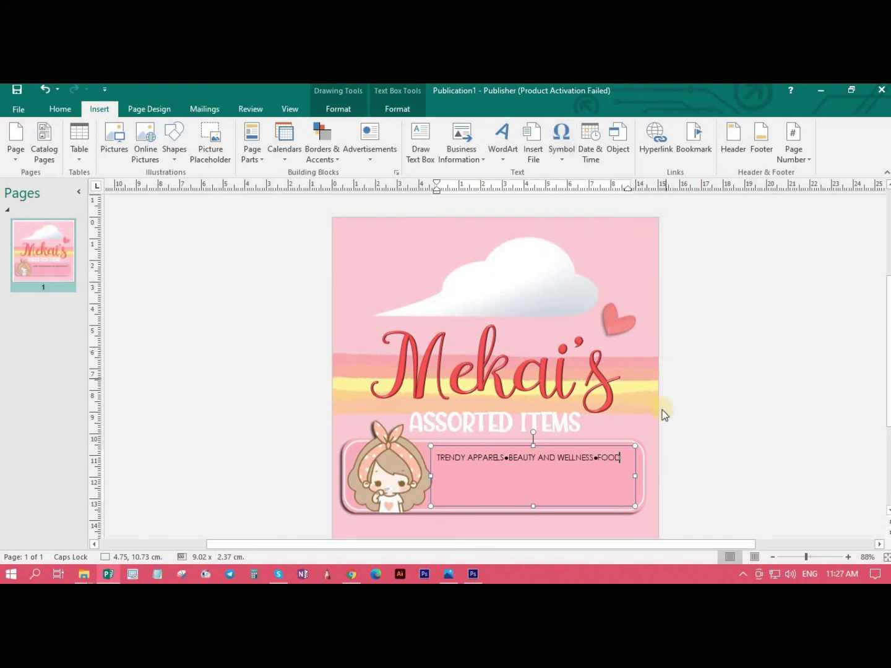
left_click(593, 456)
left_click(504, 458)
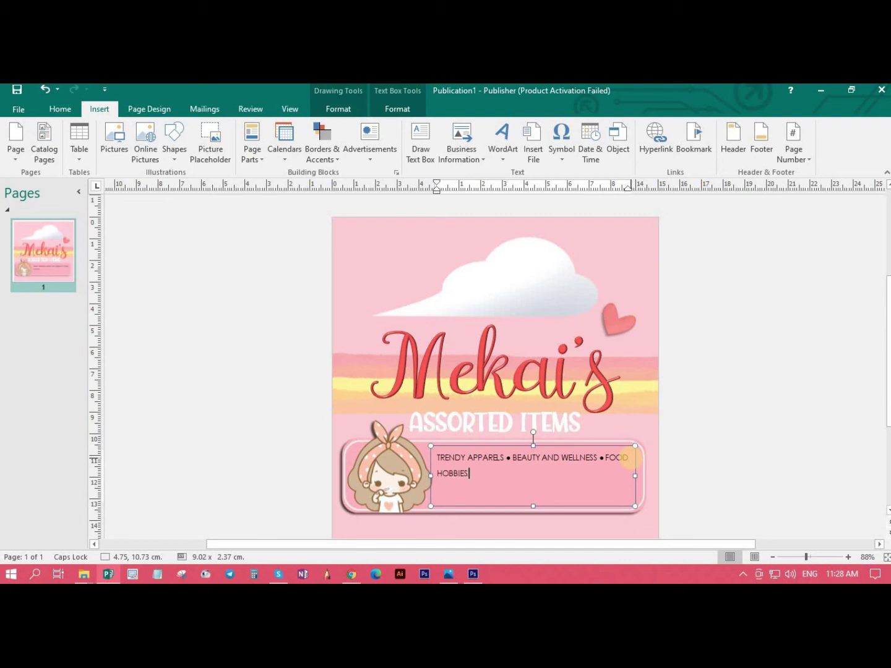
Complete the second line as "HOBBIES ● COLLECTIONS ● ACCESSORIES", separating the items with bullet symbols.
left_click(561, 151)
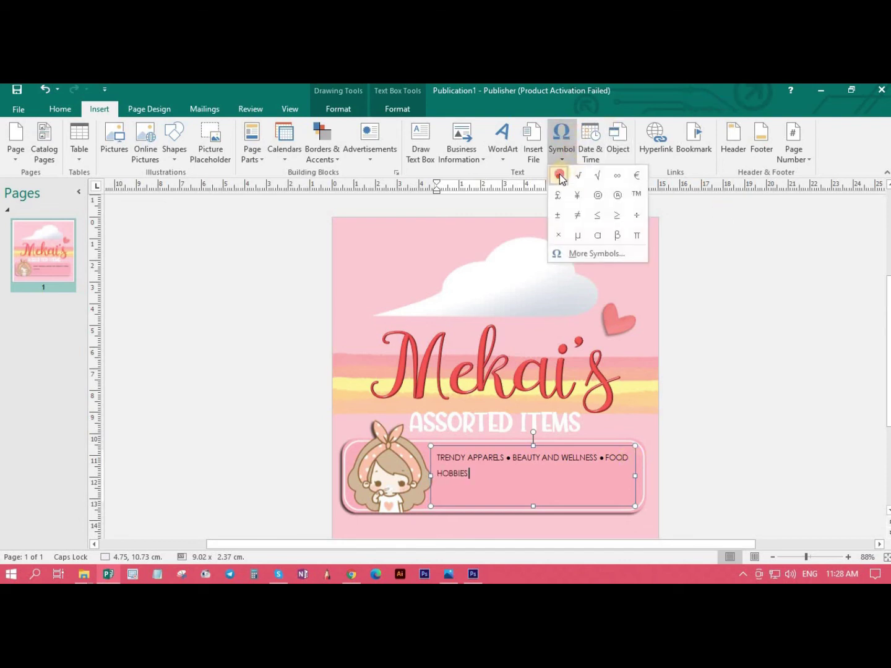
left_click(560, 176)
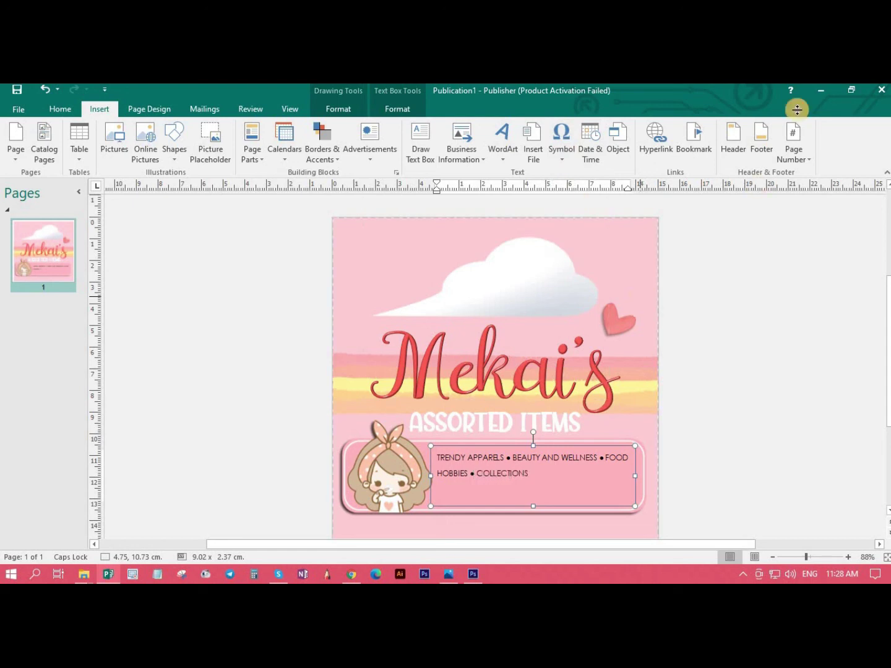
left_click(561, 152)
left_click(558, 177)
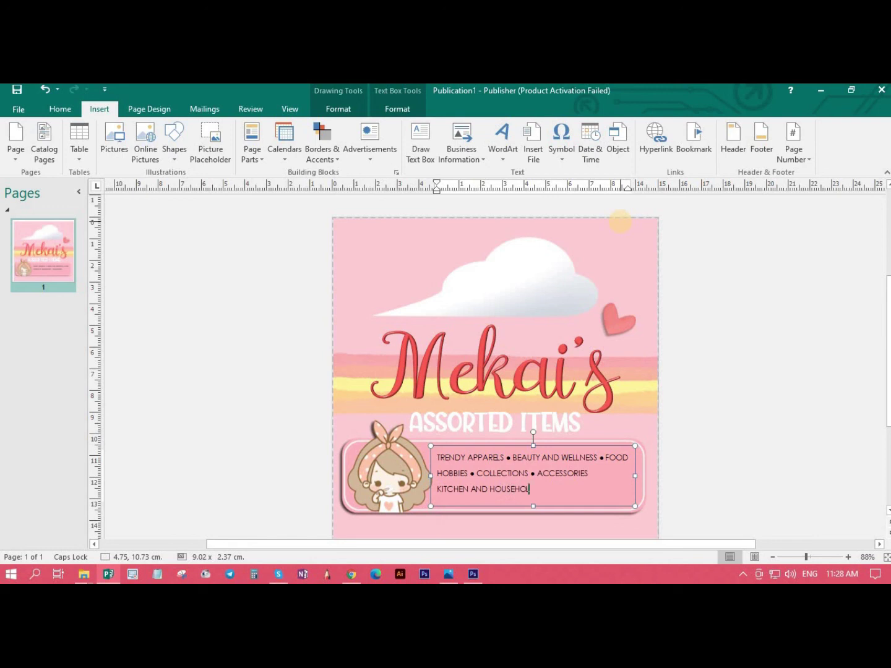
Word the third line as "KITCHEN & HOUSEHOLD ESSENTIALS", using an ampersand instead of "AND".
key("Delete")
key("Delete")
key("BackSpace")
key("BackSpace")
type("& HOU")
type("SSENTIALS")
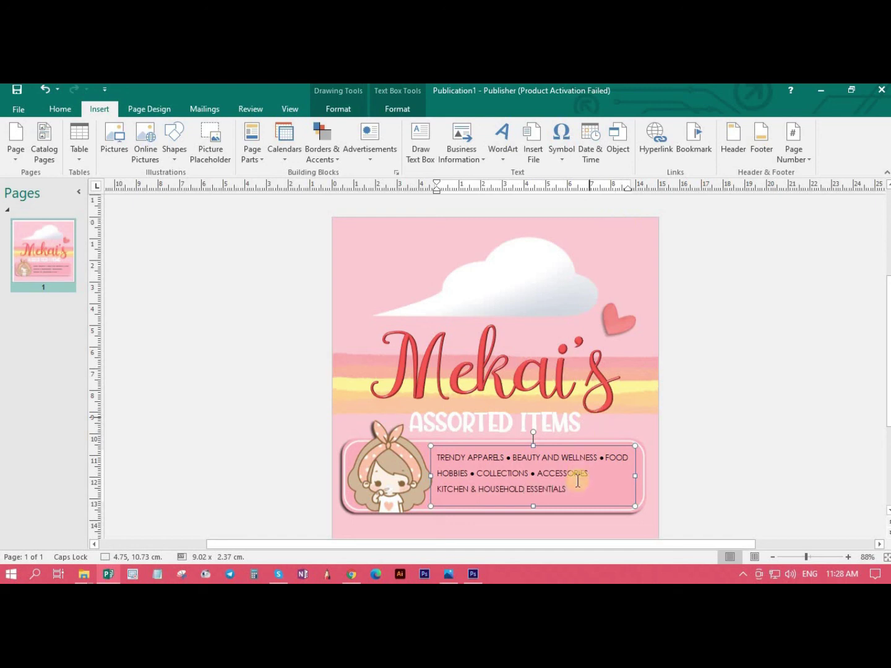
key("ctrl+a")
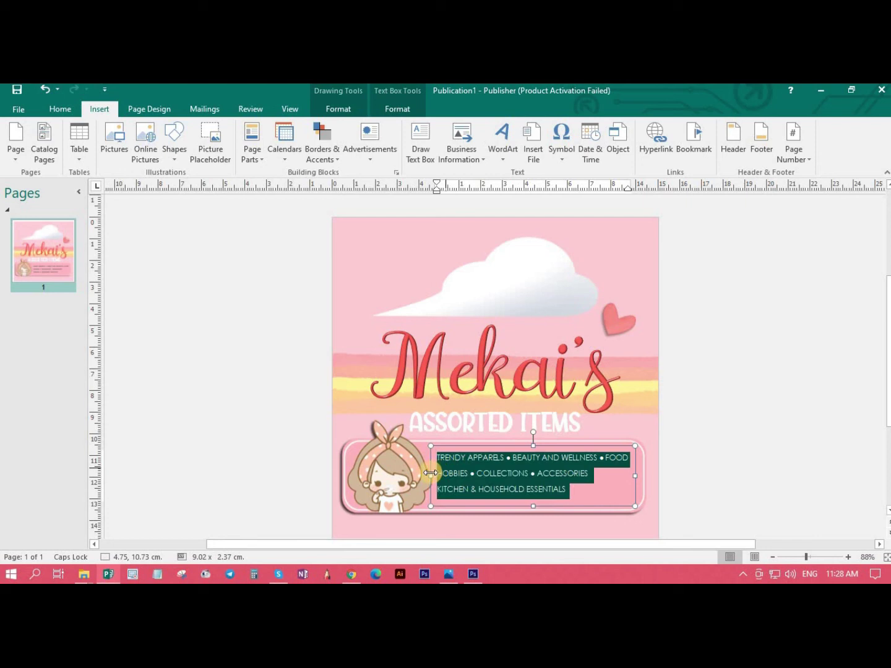
left_click_drag(430, 476, 432, 476)
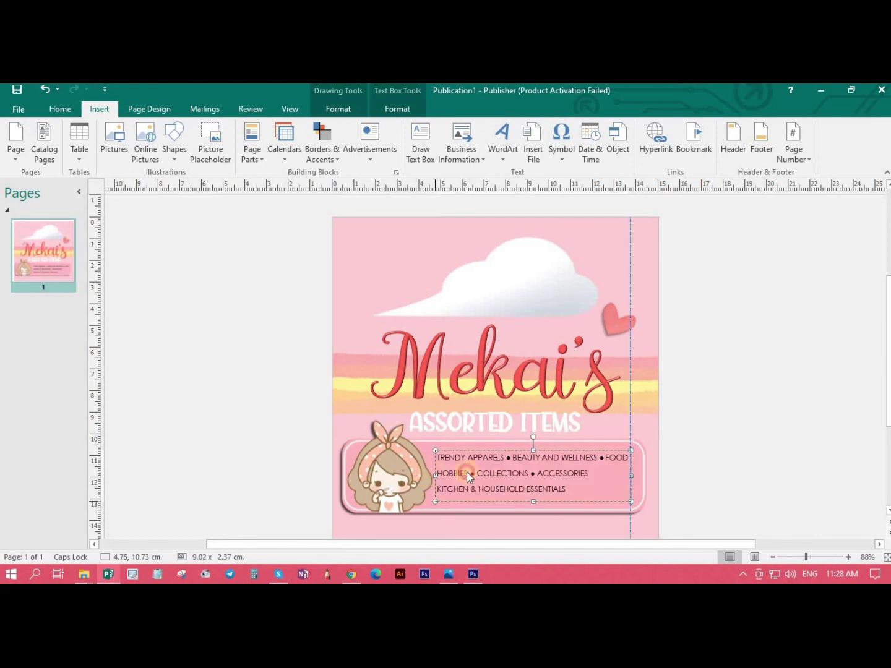
left_click_drag(630, 472, 632, 472)
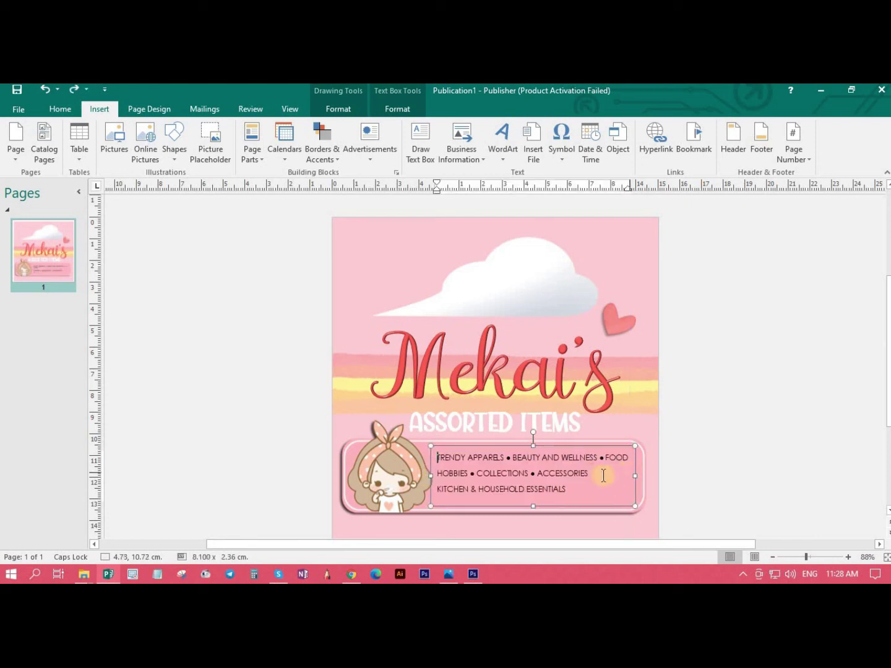
Color the three item lines in the rounded frame dark grey and center them.
key("ctrl+a")
left_click(66, 114)
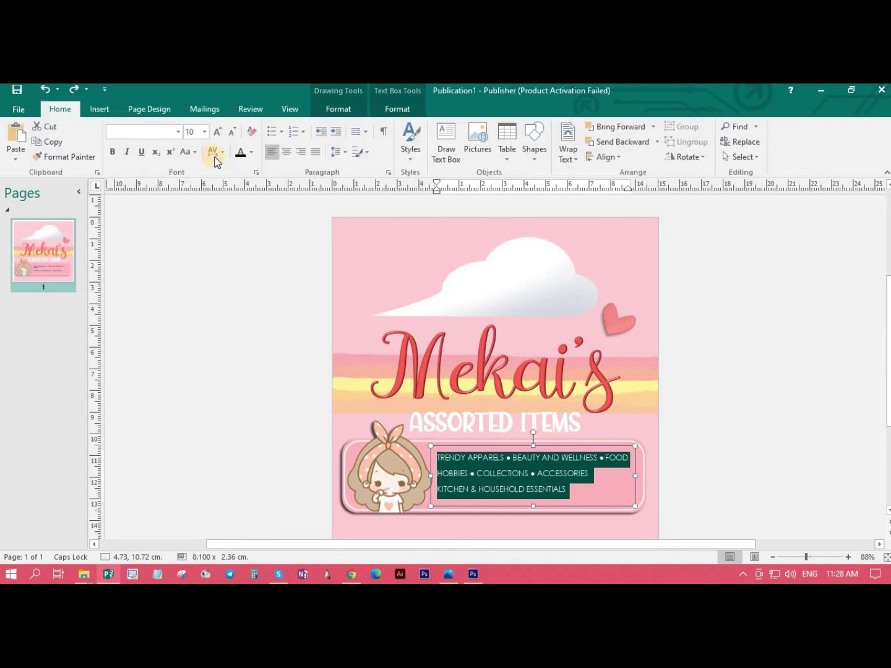
left_click(250, 151)
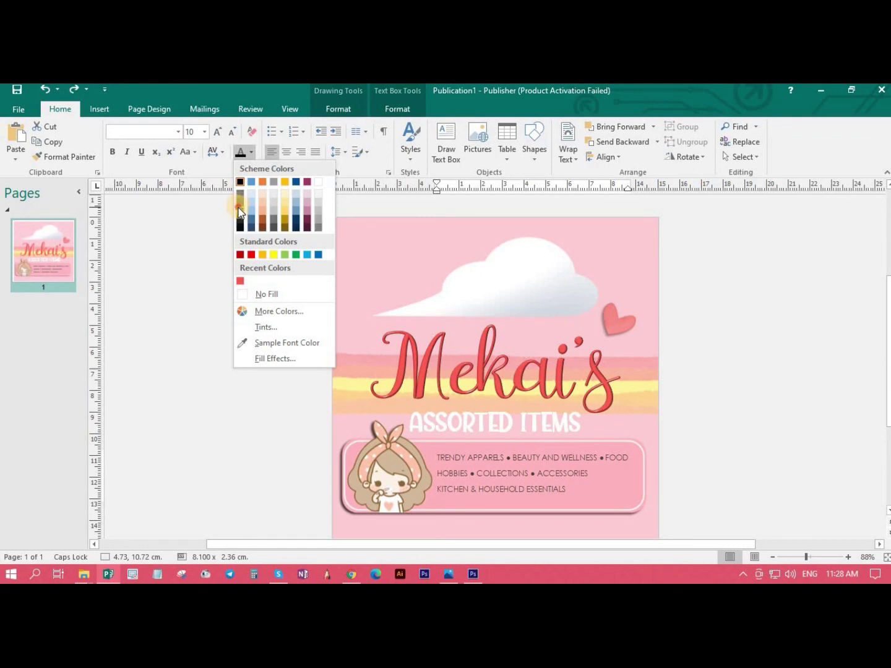
left_click(239, 206)
left_click(287, 152)
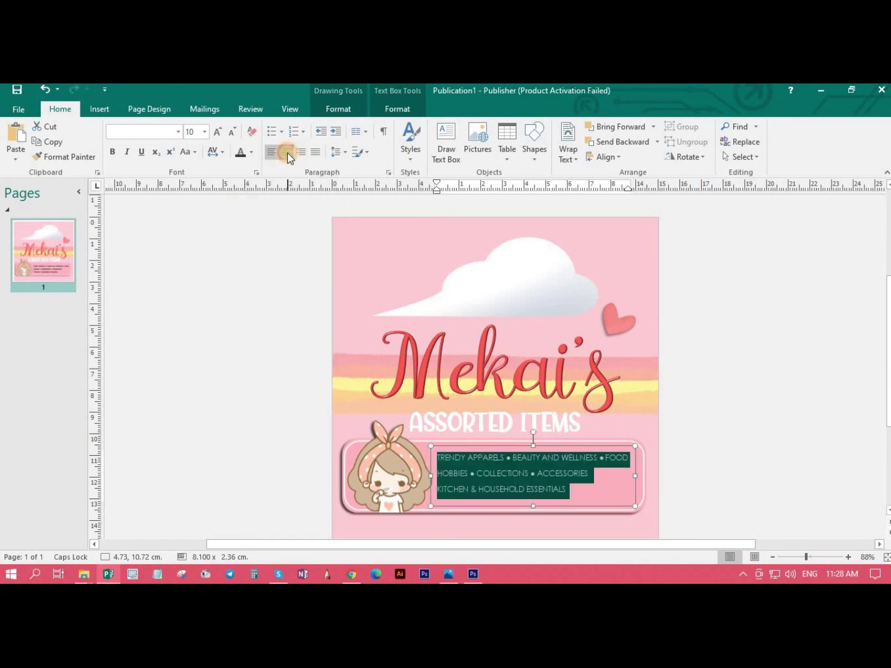
left_click(736, 463)
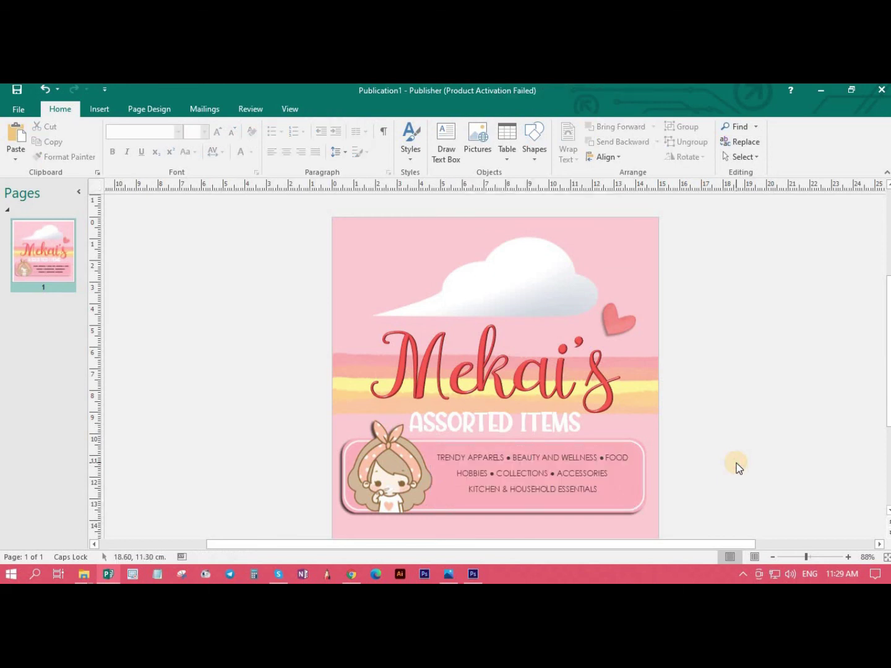
Set the line spacing of the three item lines in the rounded frame to 1.0.
key("ctrl+a")
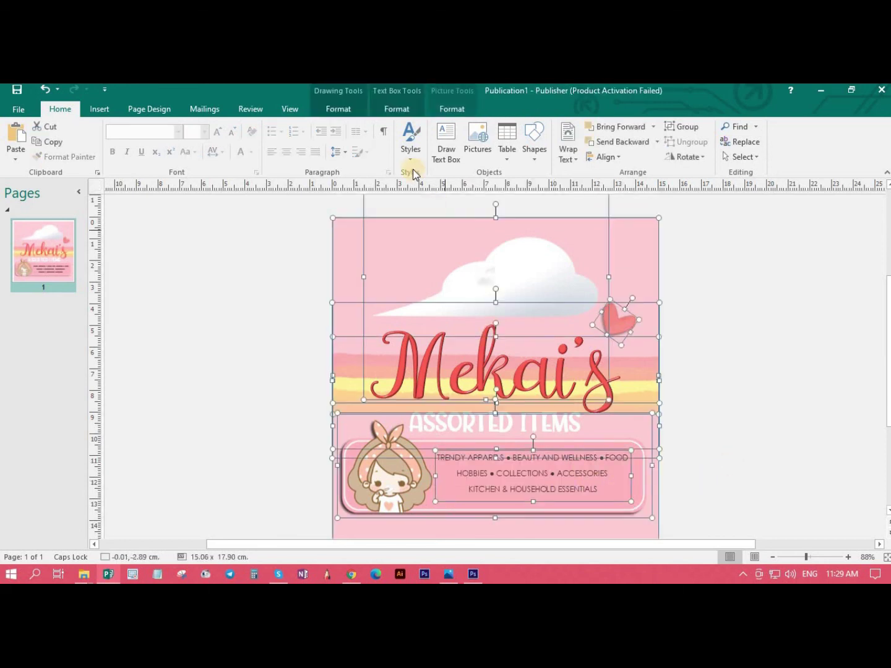
left_click(560, 471)
key("ctrl+a")
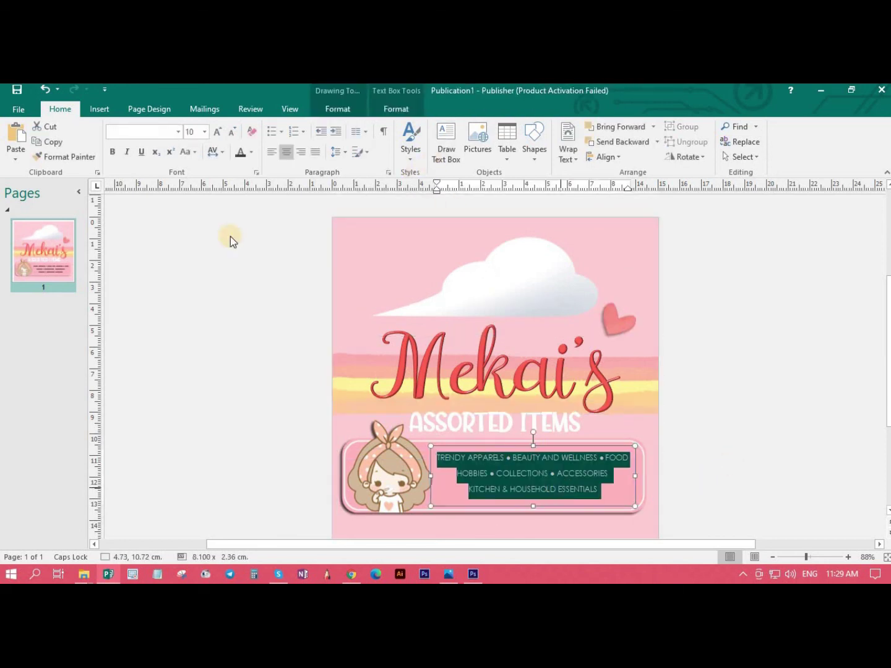
left_click(102, 110)
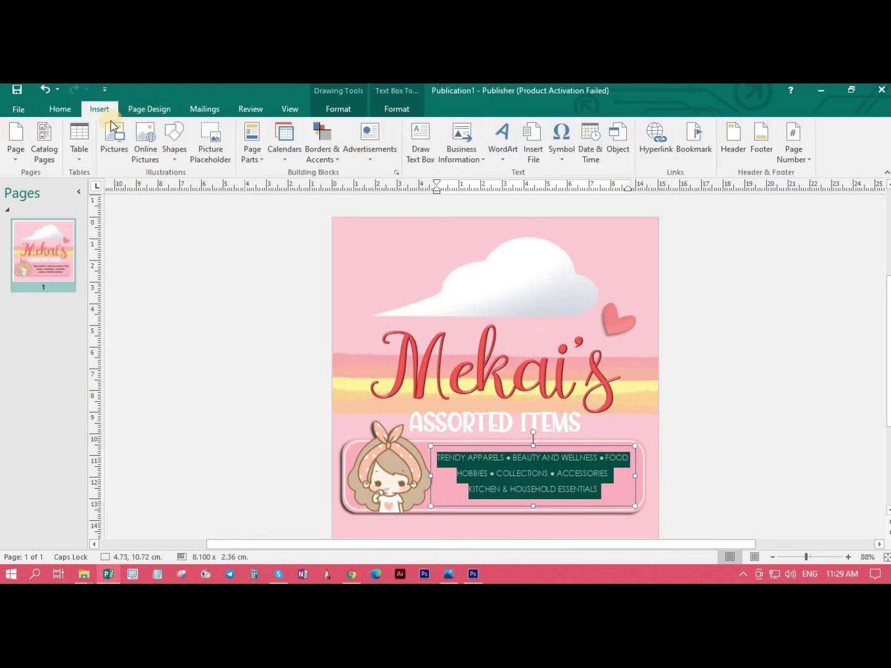
left_click(68, 109)
left_click(333, 155)
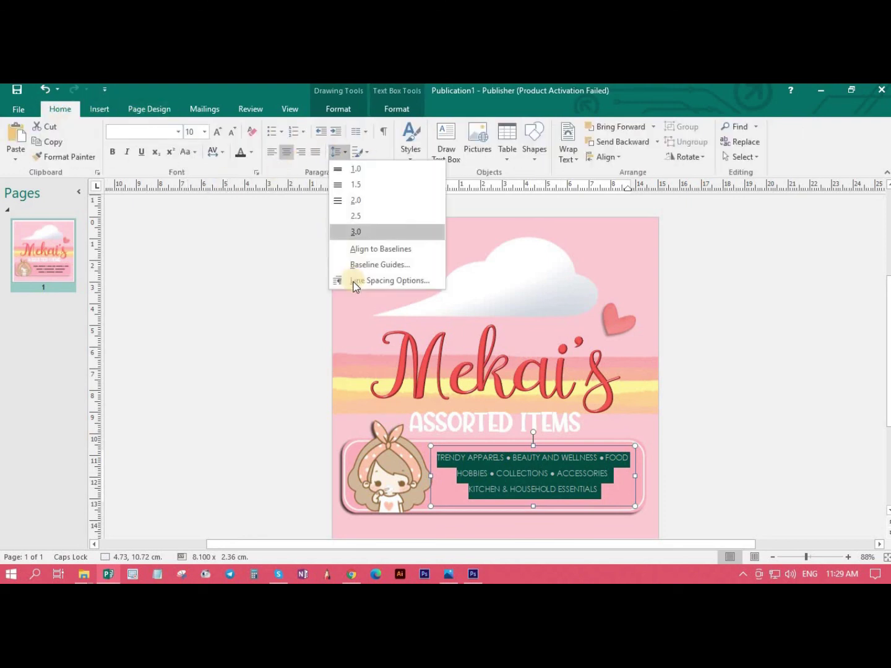
left_click(355, 171)
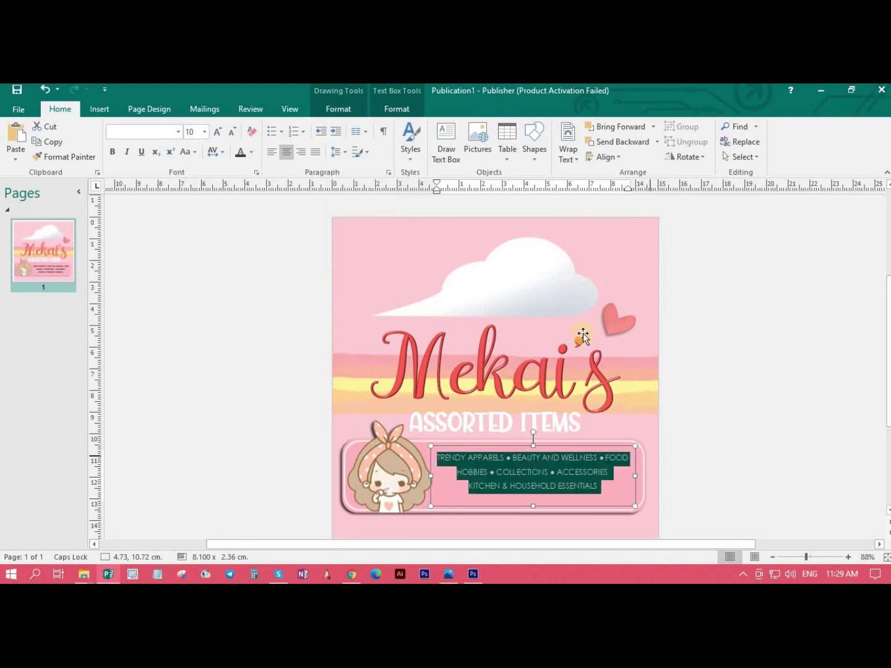
Nudge the item-list text box slightly downward so its three lines sit balanced inside the rounded frame.
left_click(633, 459)
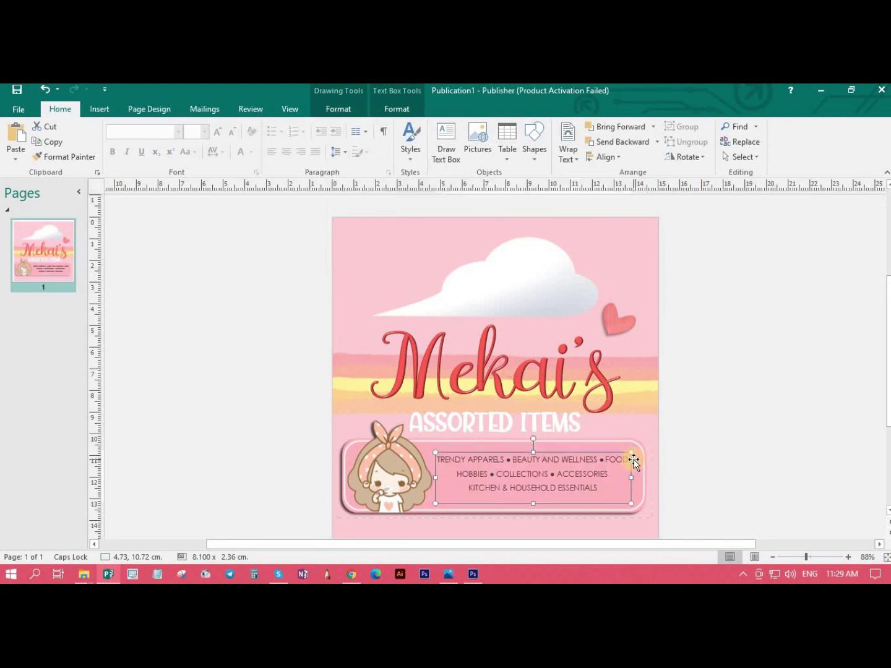
left_click_drag(633, 460, 631, 460)
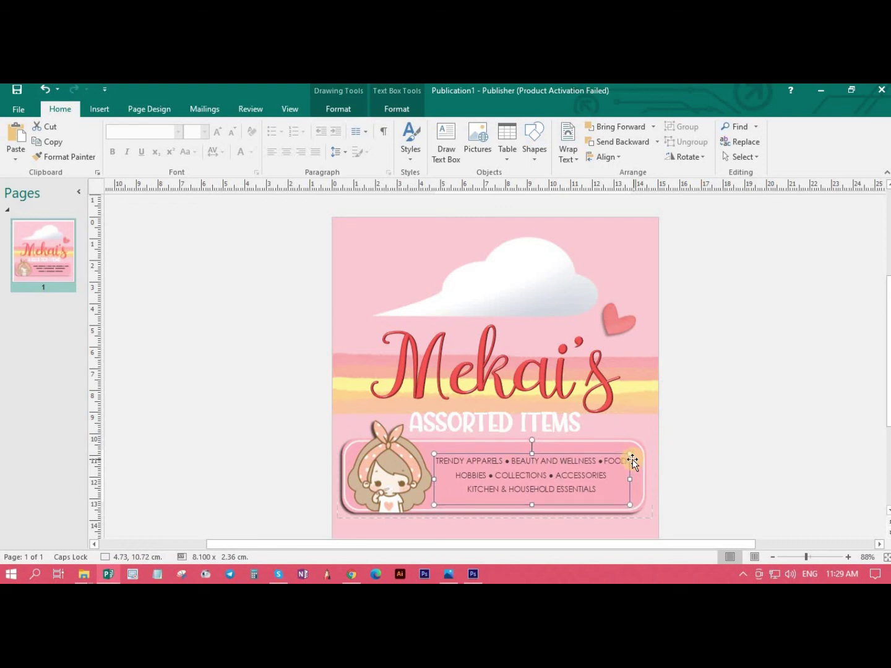
left_click(705, 471)
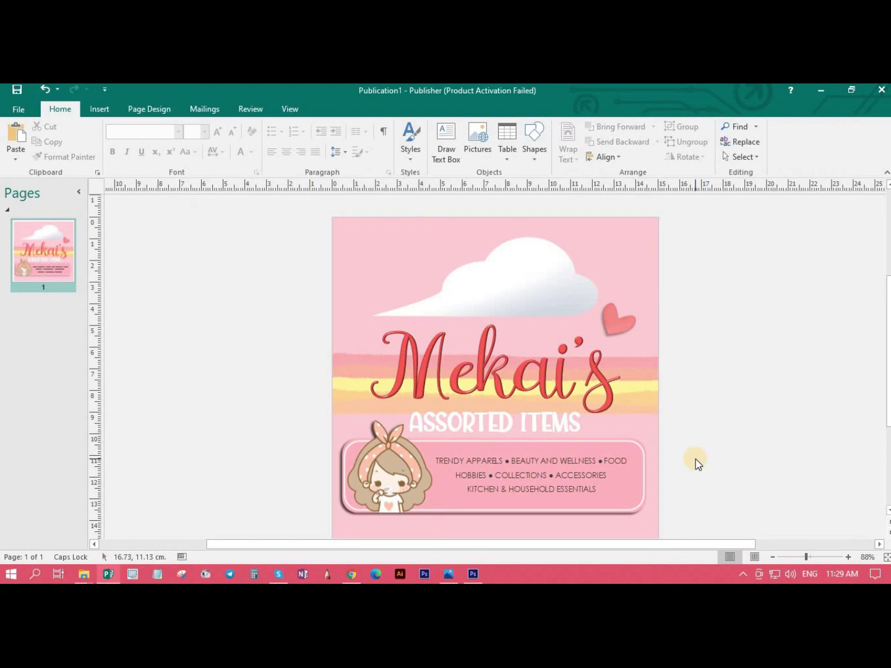
Save the publication as "MEKAI ON PUBLISHER TUTORIAL" in the MEKAI folder under YF LAYOUT SERVICES.
key("ctrl+s")
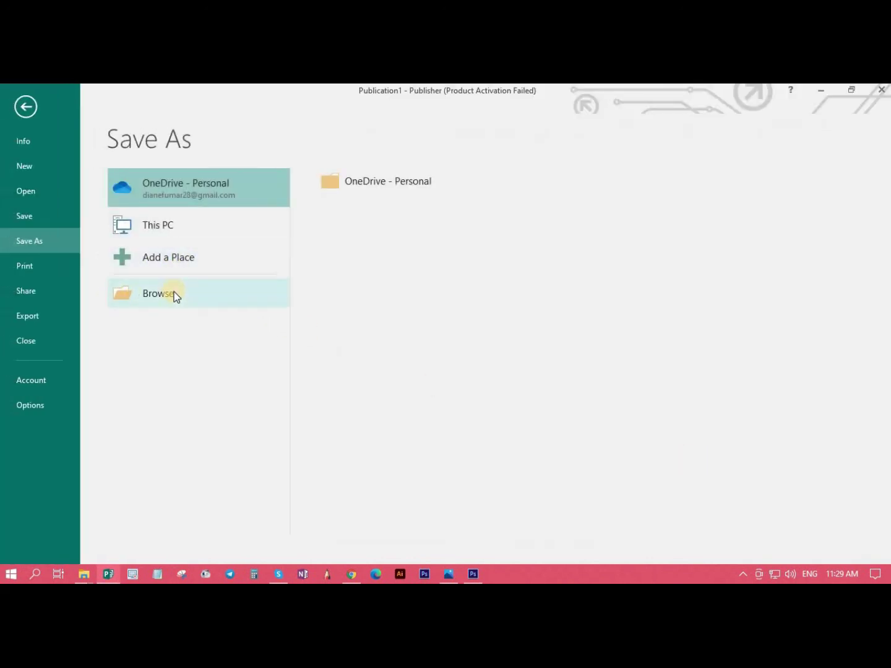
left_click(166, 230)
left_click(451, 206)
double_click(159, 305)
type("MEKAI TUTORIAL O")
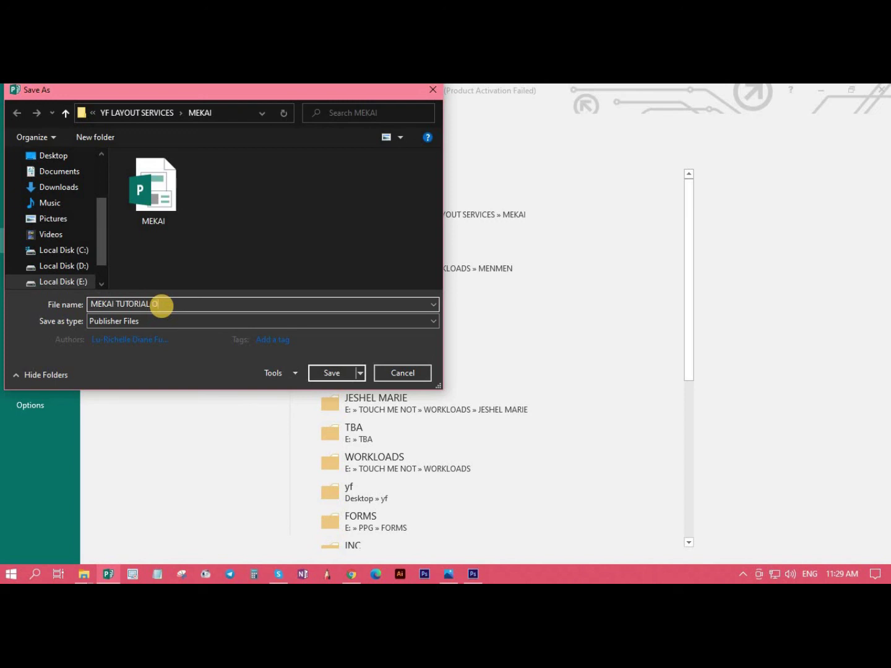
key("BackSpace")
key("BackSpace")
key("BackSpace")
key("BackSpace")
key("BackSpace")
key("BackSpace")
type("ON PUBLISHER TUTOR")
key("Return")
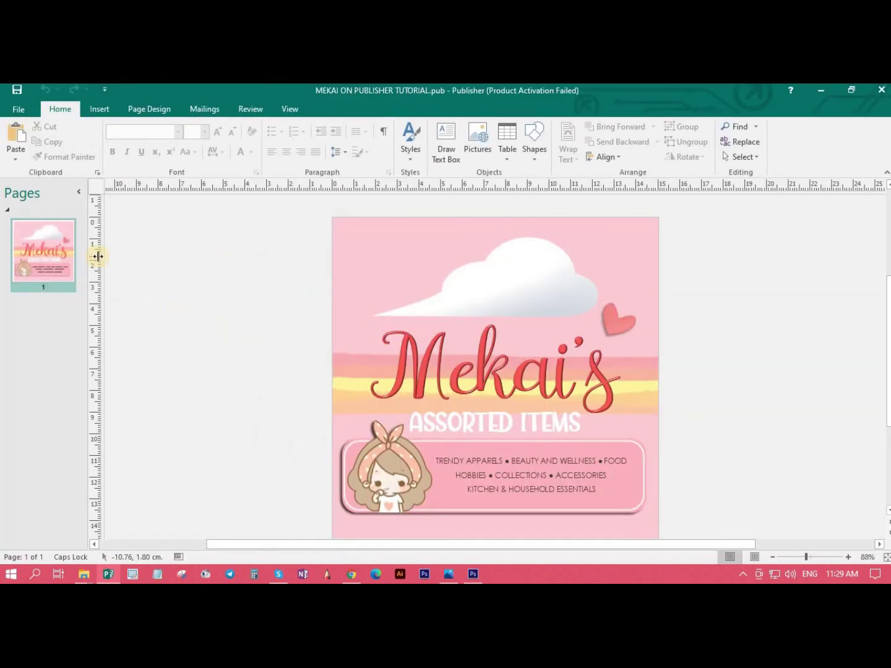
scroll(507, 473, "down", 1)
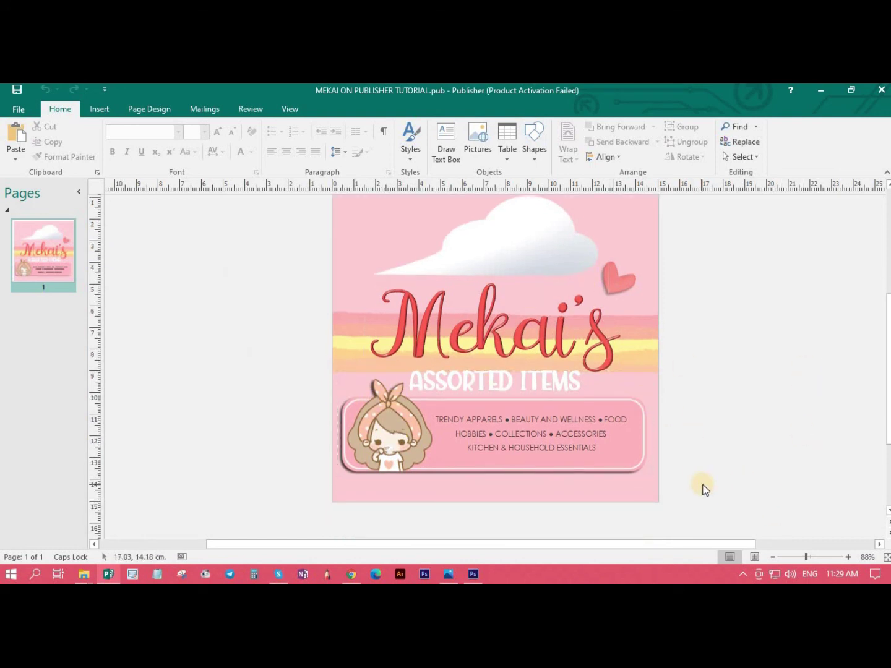
scroll(702, 486, "up", 1)
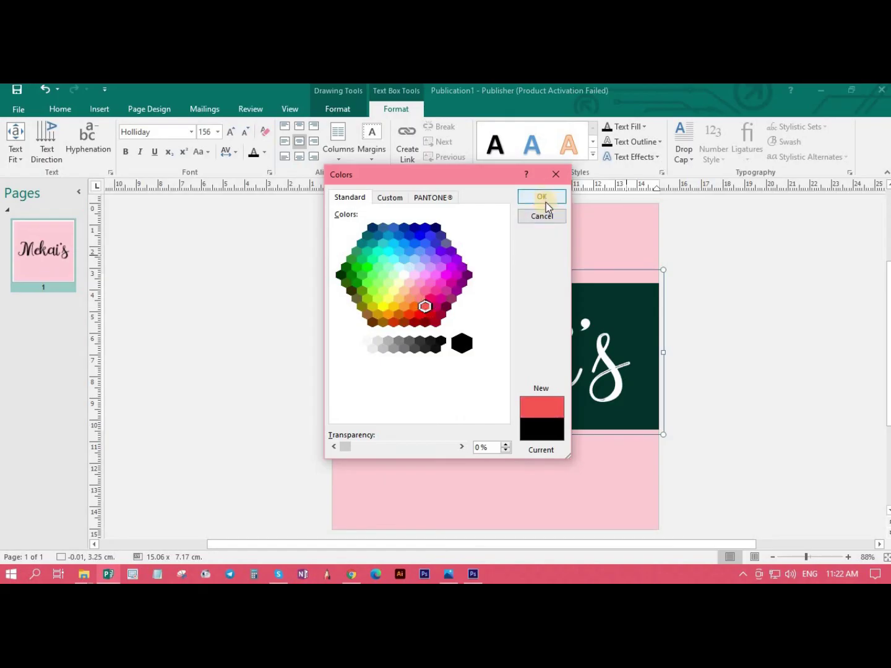
Color the large "Mekai's" lettering coral red with 0 % transparency.
left_click(545, 200)
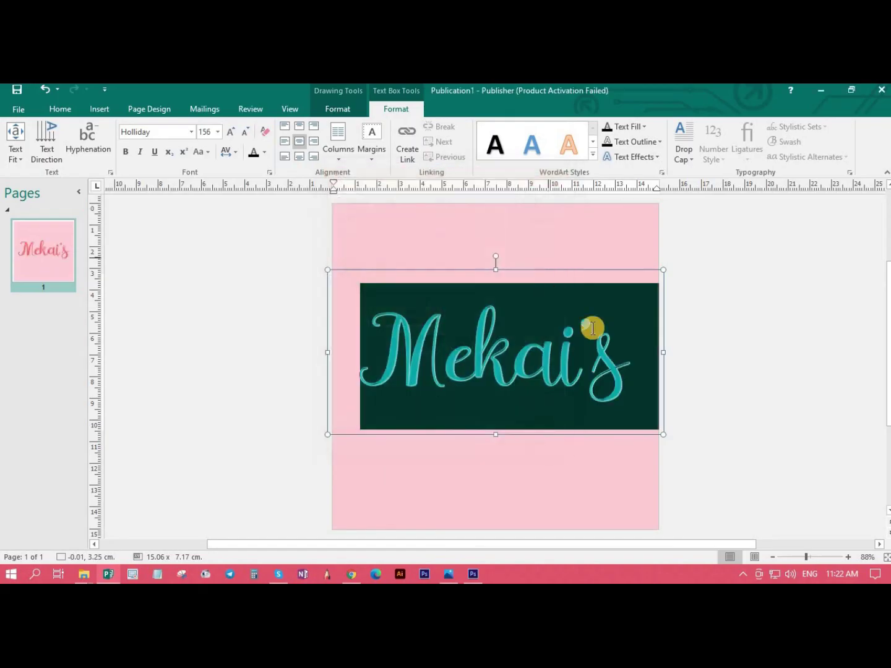